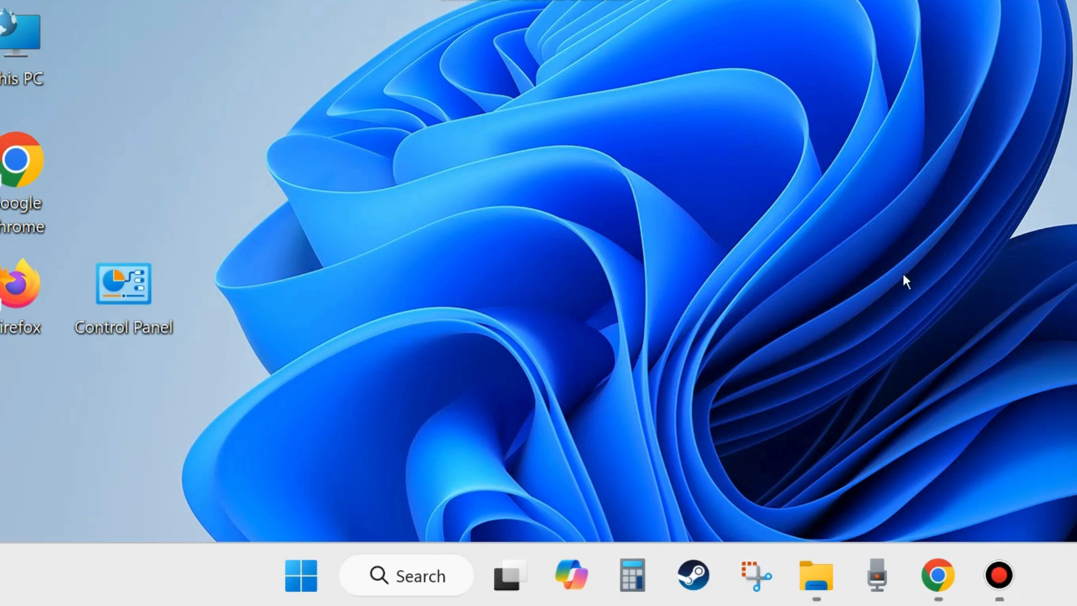
View the Restart option among the shutdown and sign-out choices without restarting the computer.
right_click(302, 585)
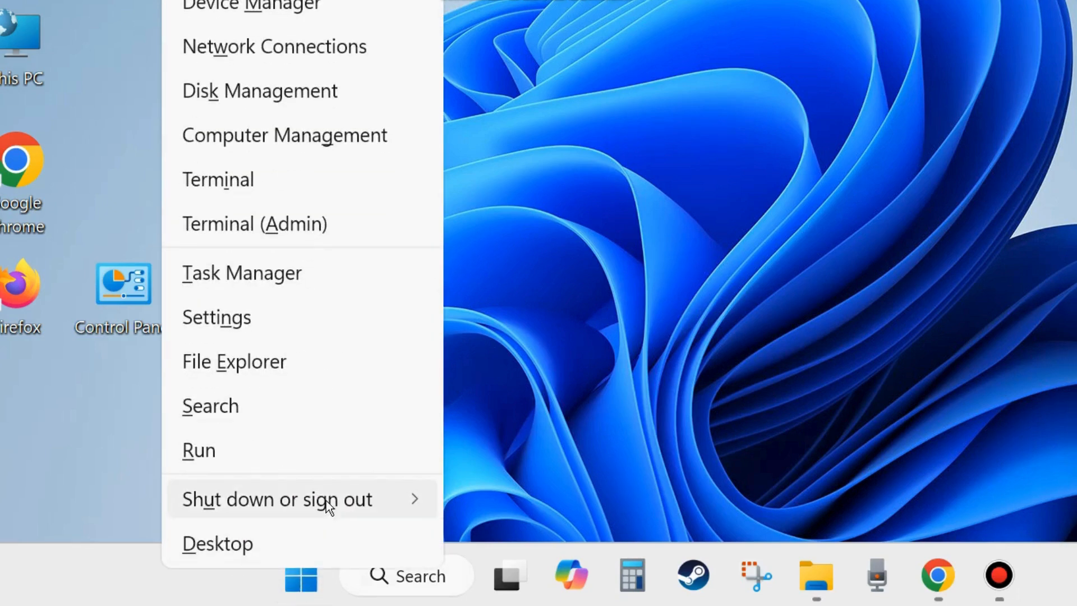
mouse_move(326, 501)
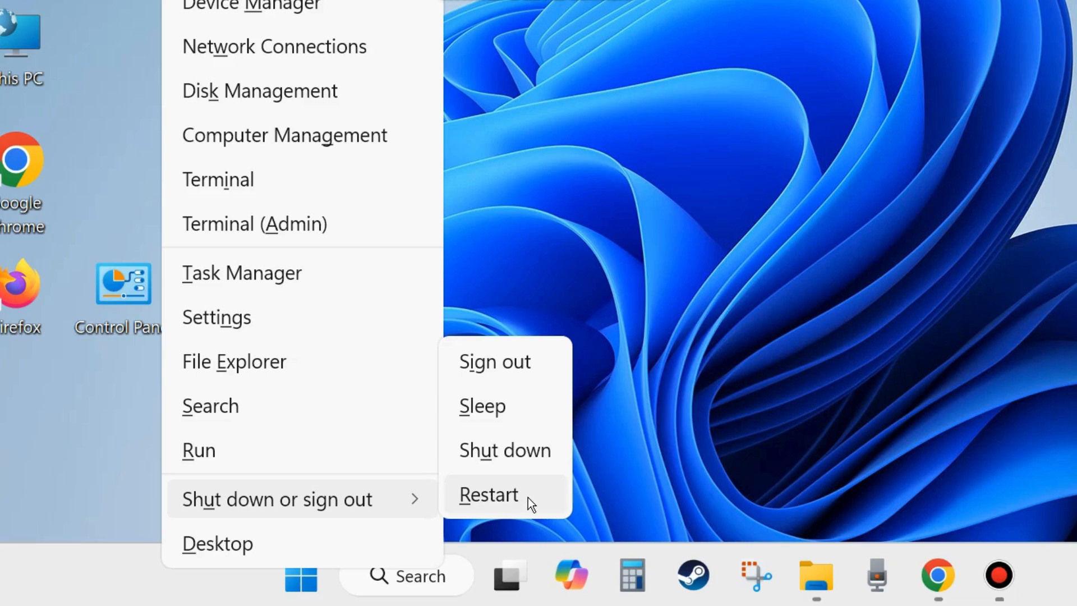
click(710, 263)
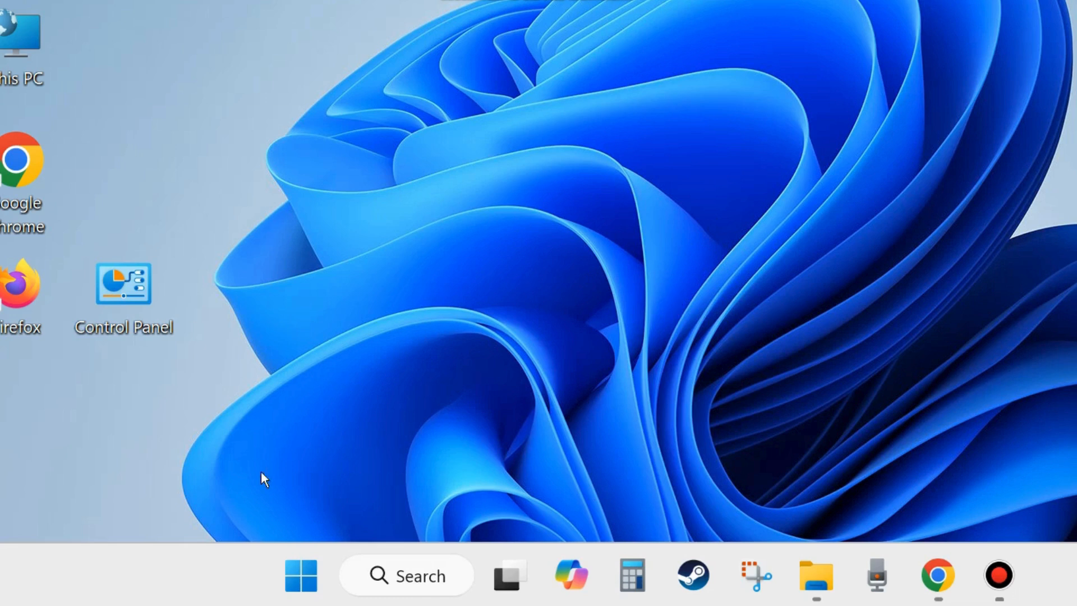
Open Task Manager and position its window so the list of running processes can be used.
right_click(304, 581)
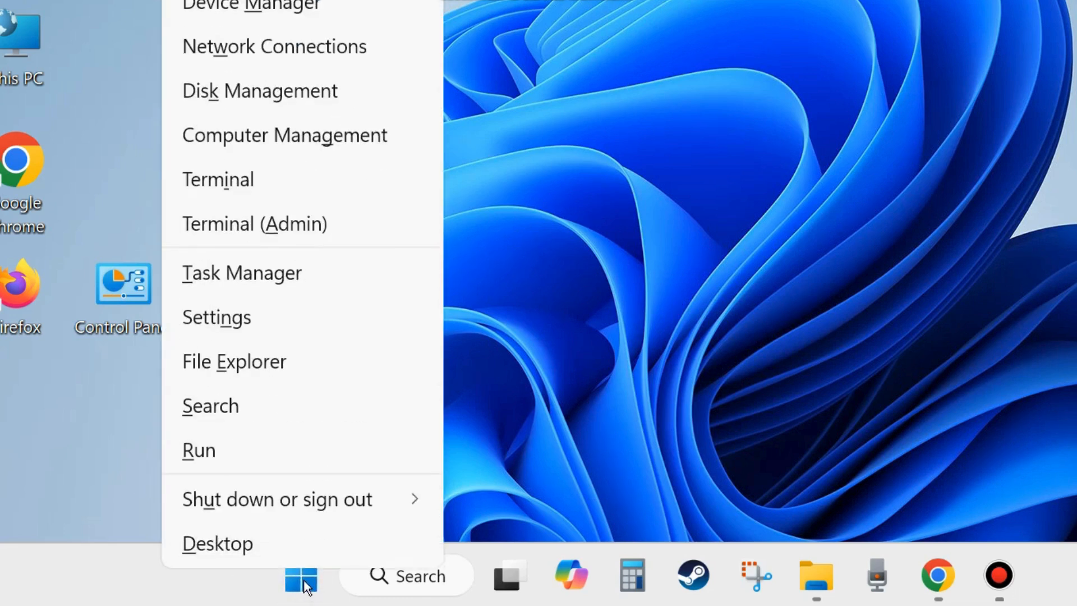
click(255, 278)
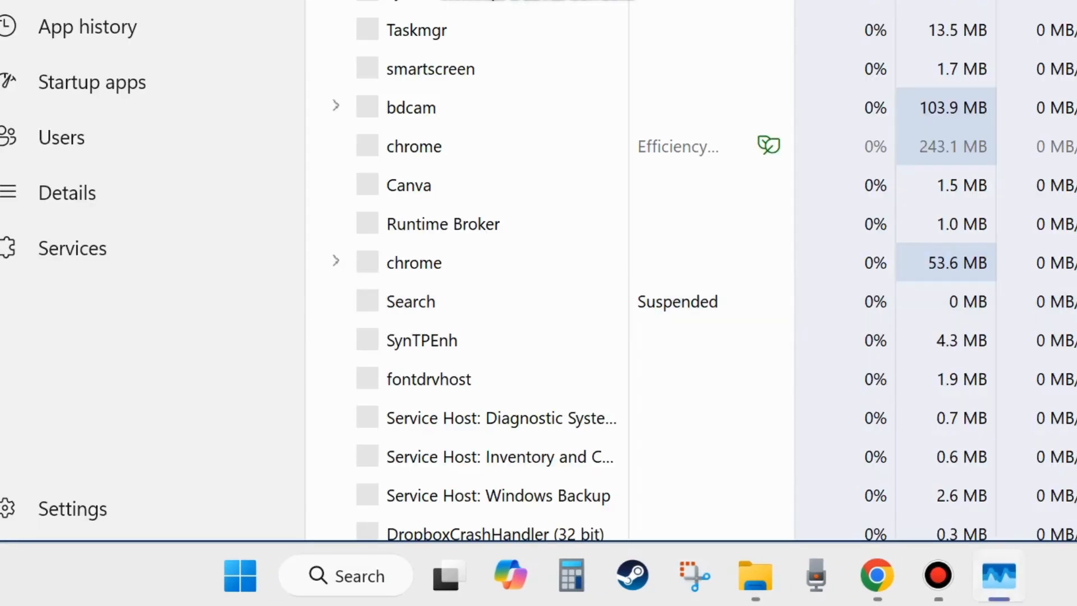
drag(990, 0, 1014, 47)
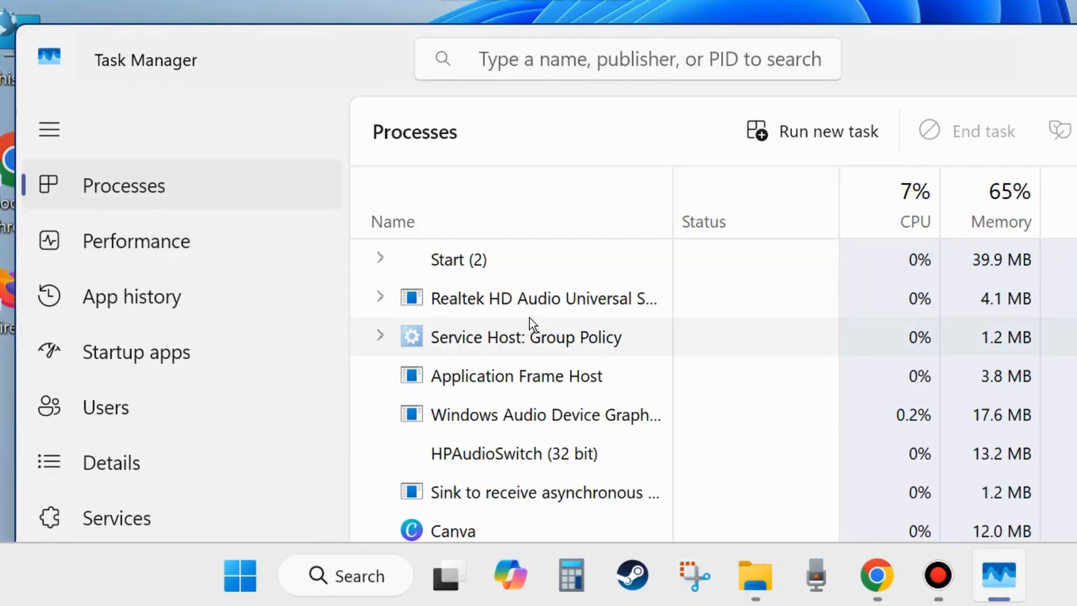
scroll(512, 454, down, 3)
scroll(516, 471, up, 3)
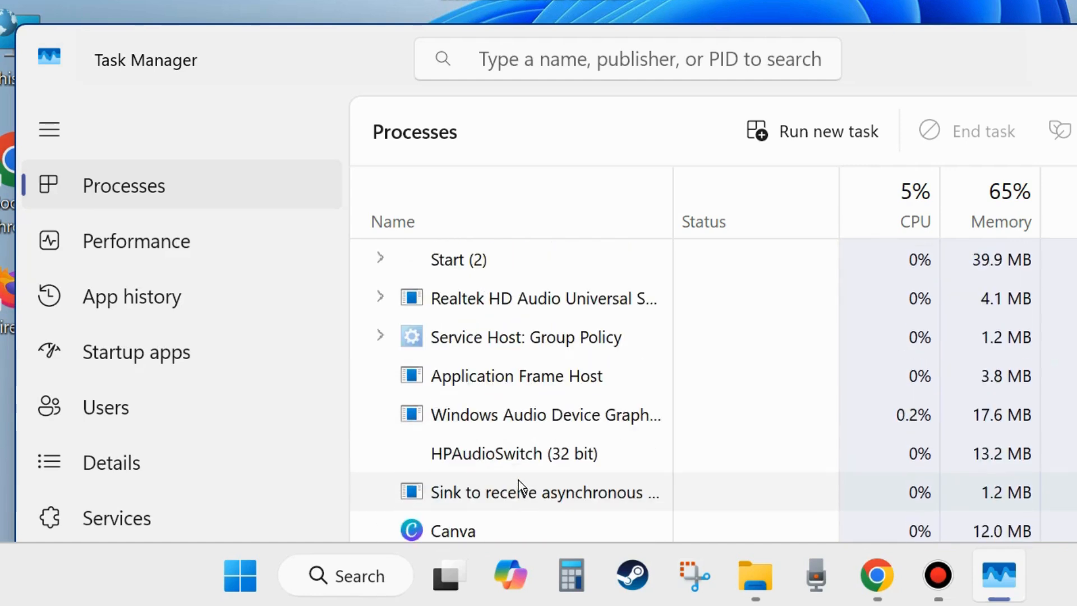
Search the processes for "explorer", restart Windows Explorer, and close Task Manager.
click(529, 54)
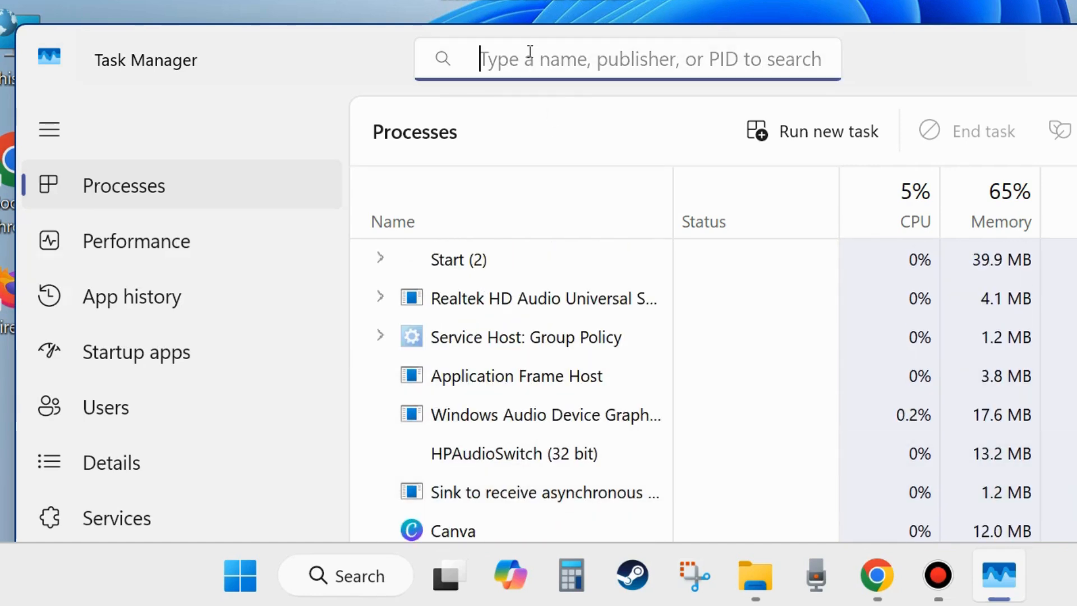
text(exp)
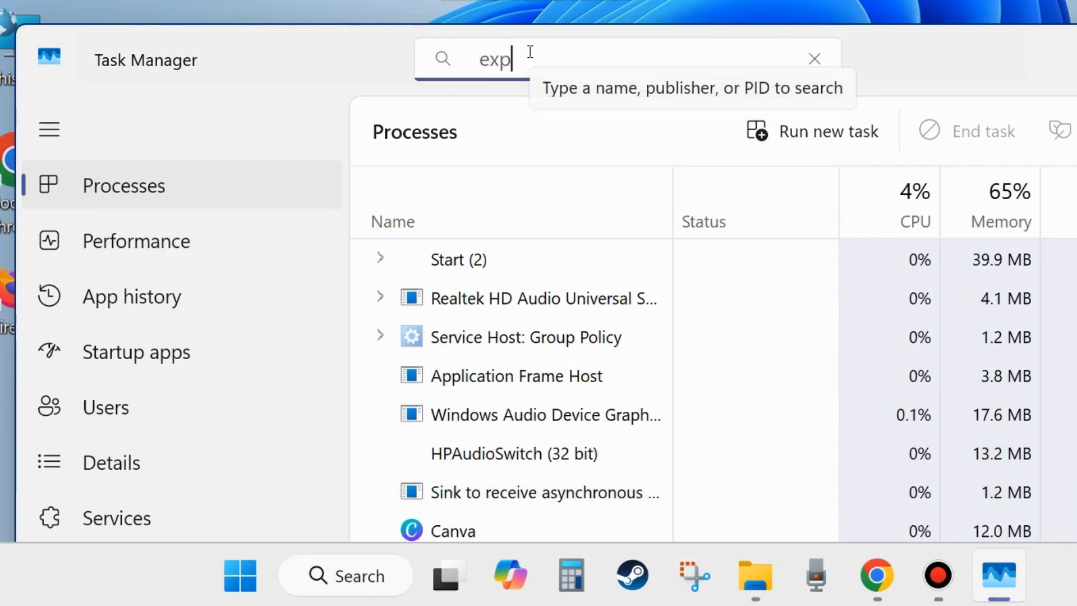
text(lorer)
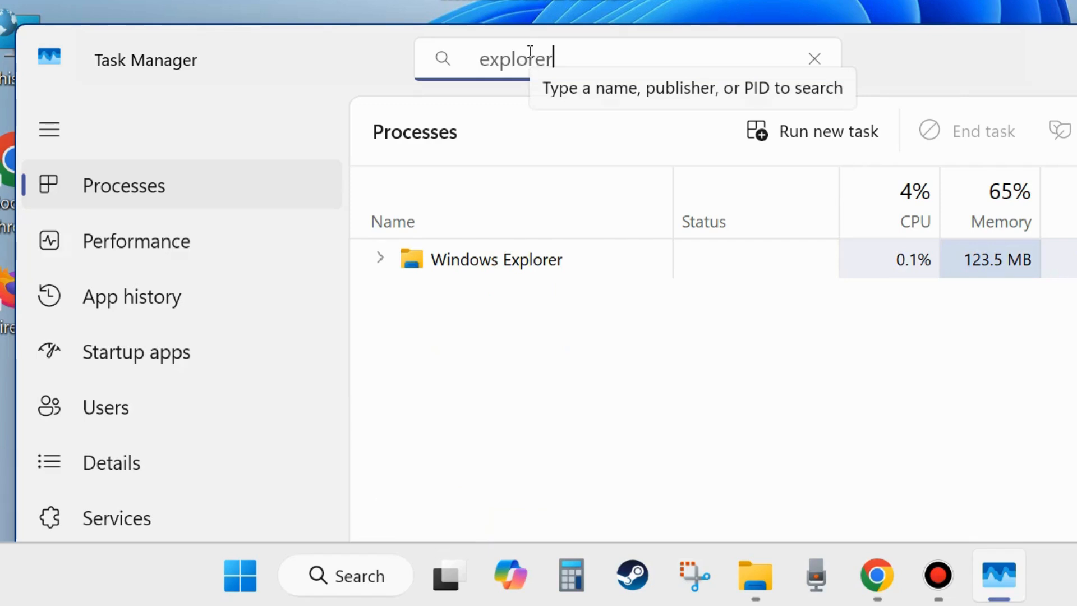
click(477, 267)
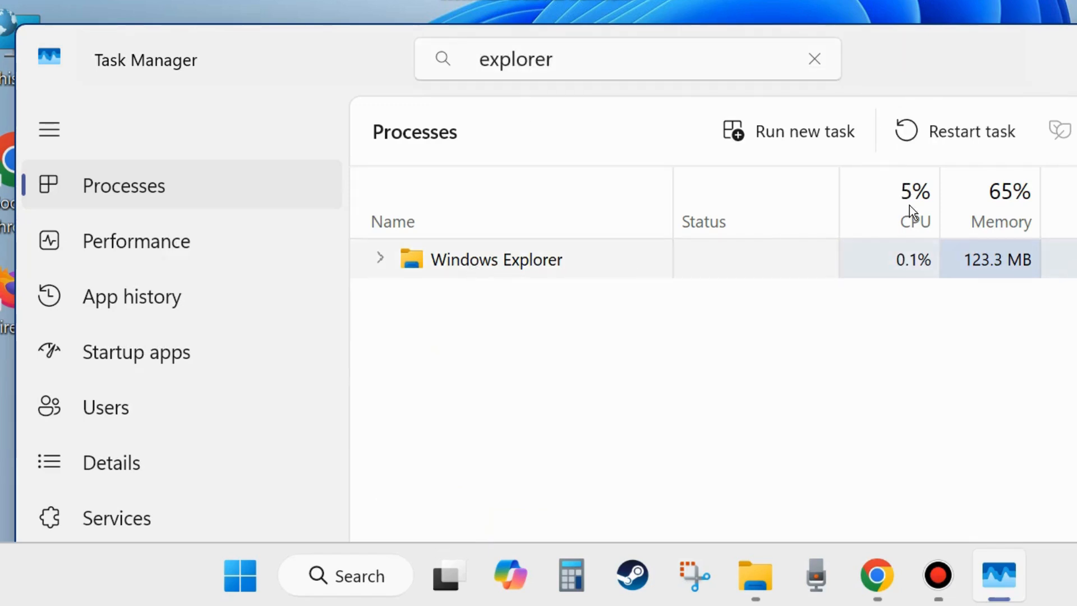
click(962, 133)
key(alt+F4)
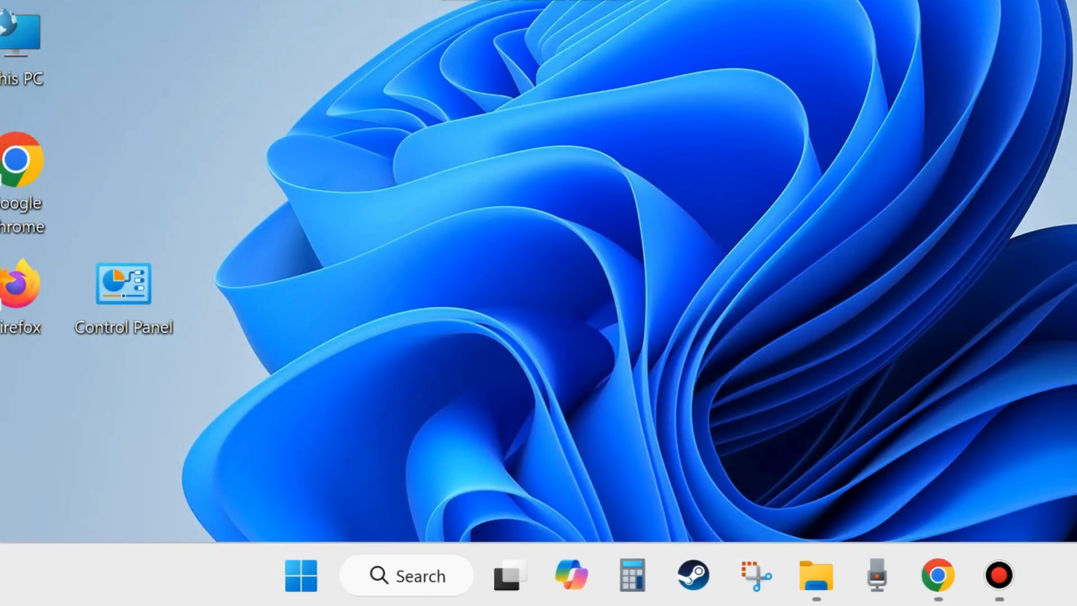
Place the "new upload" folder in the free desktop area beside Control Panel and rename it "new upload folder".
drag(673, 225, 344, 349)
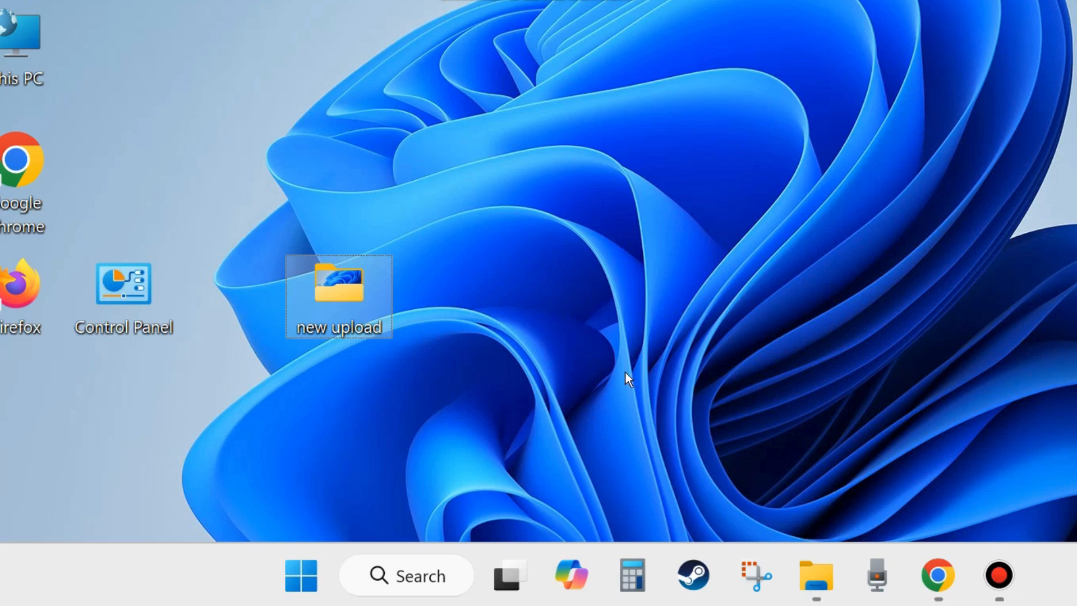
right_click(337, 306)
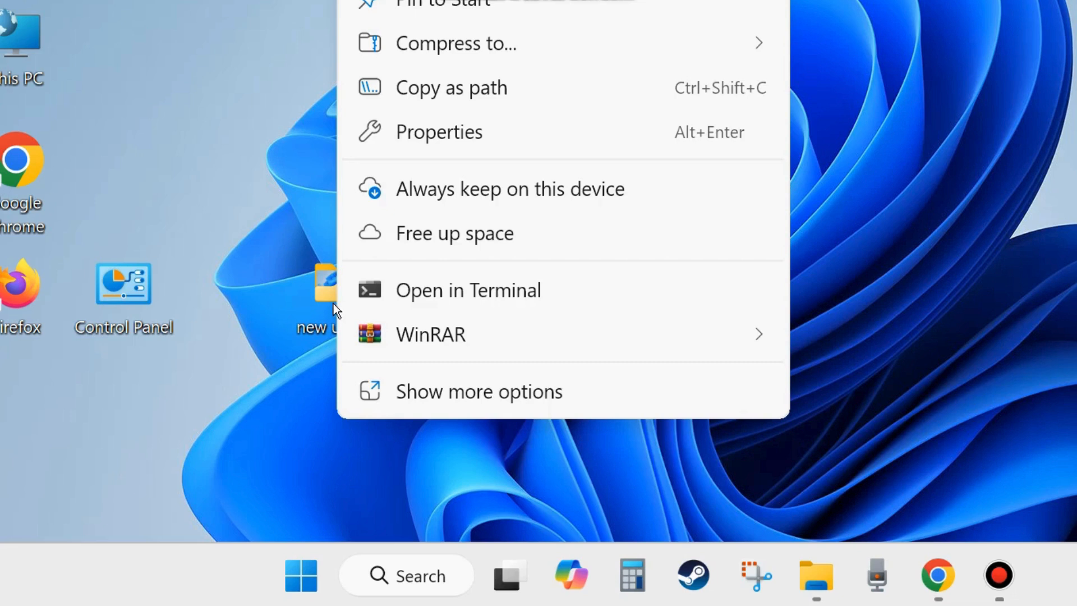
click(484, 391)
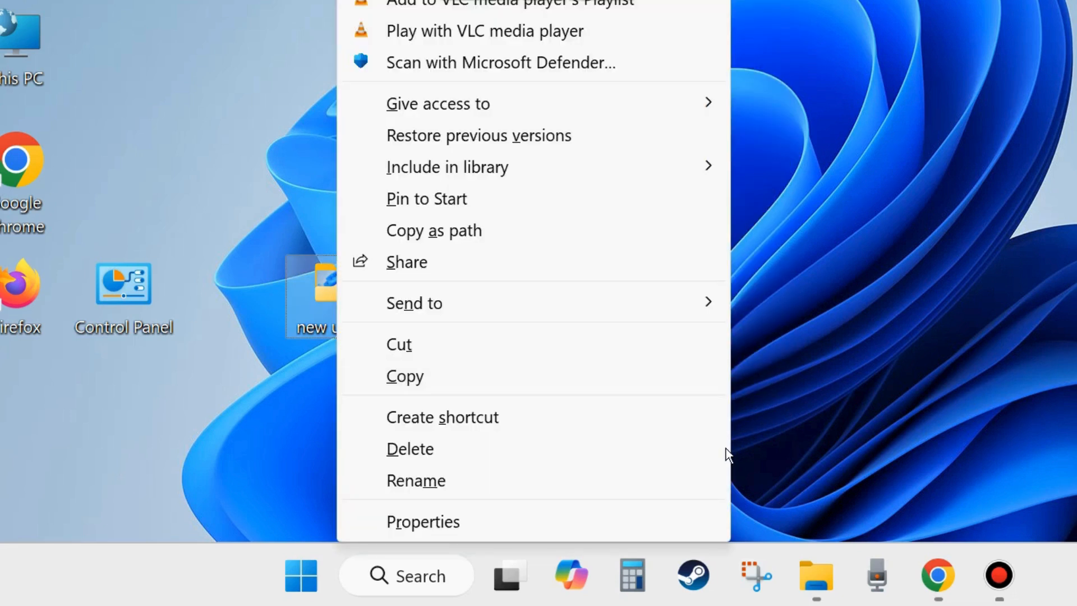
click(417, 482)
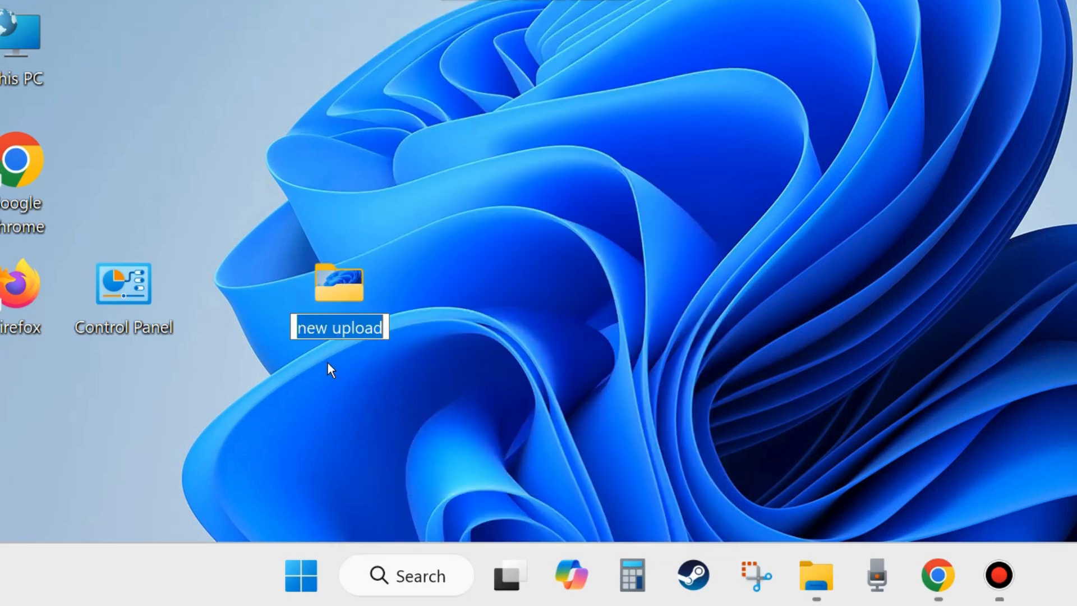
text(new up)
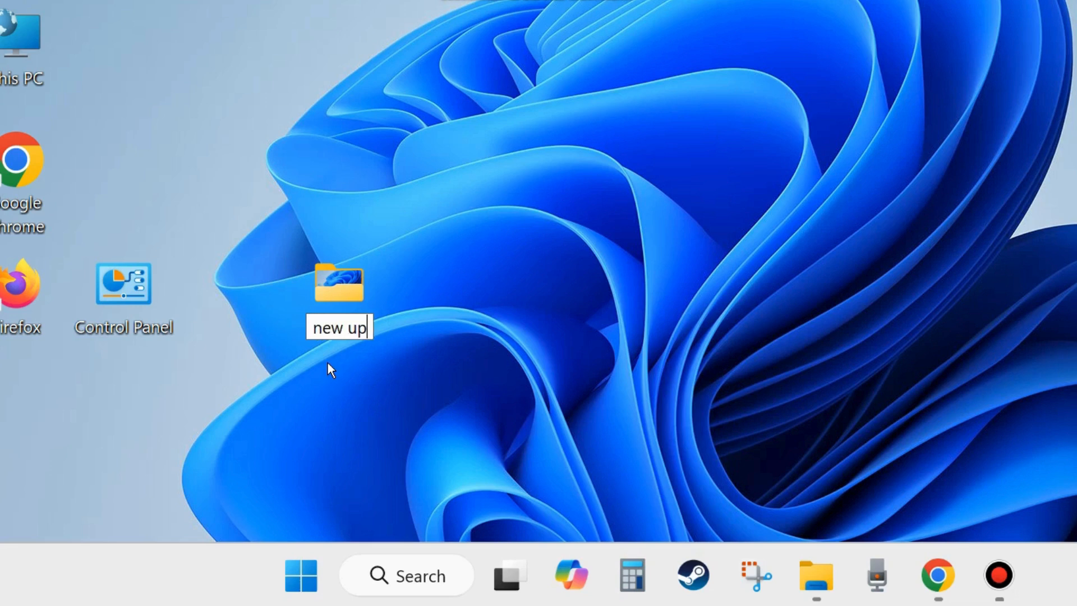
text(load f)
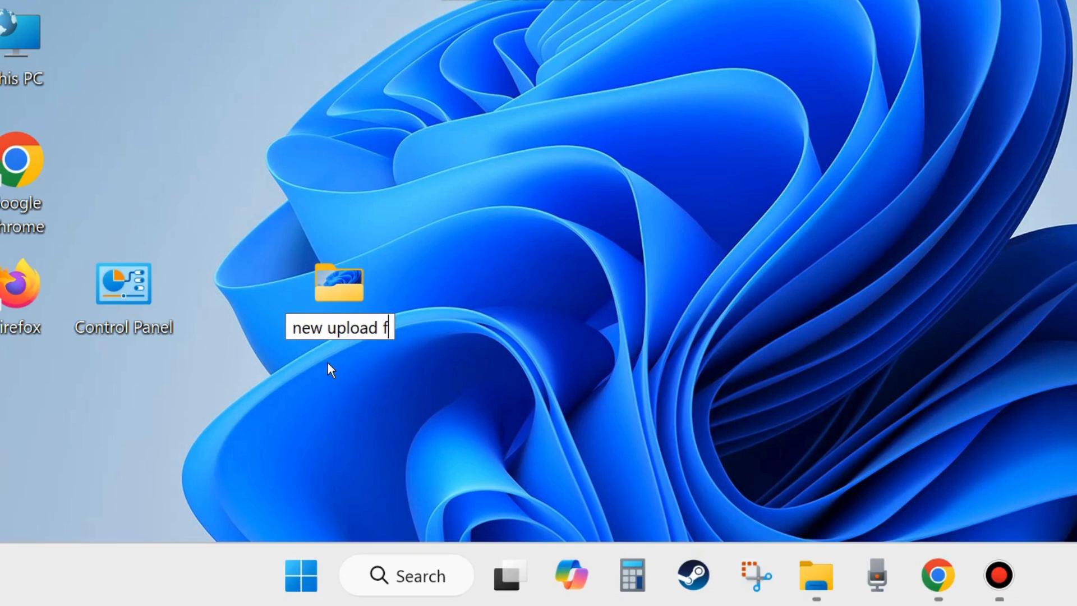
text(older)
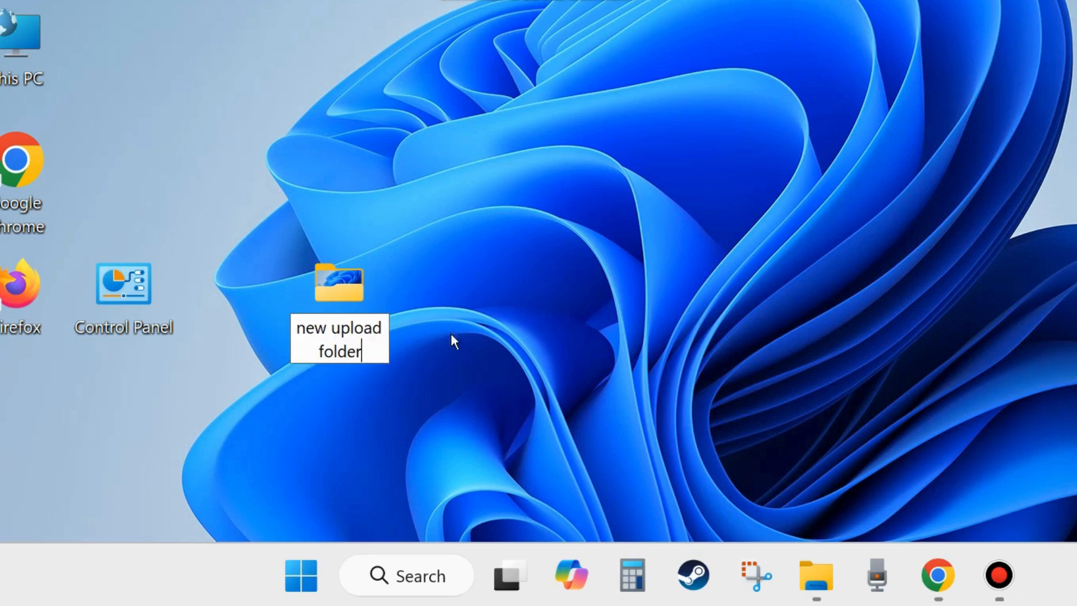
key(Return)
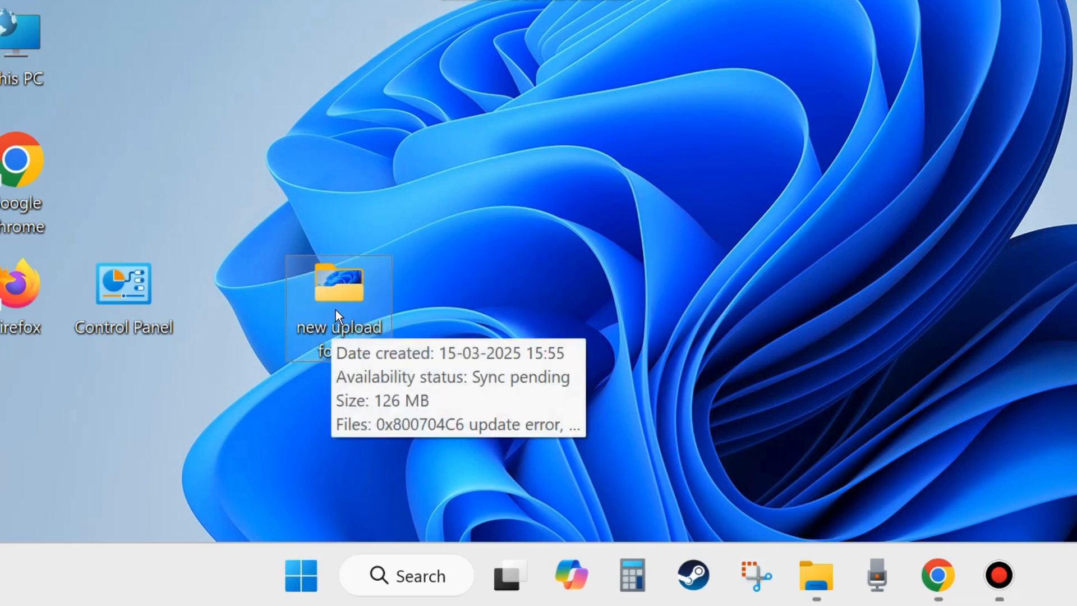
click(404, 392)
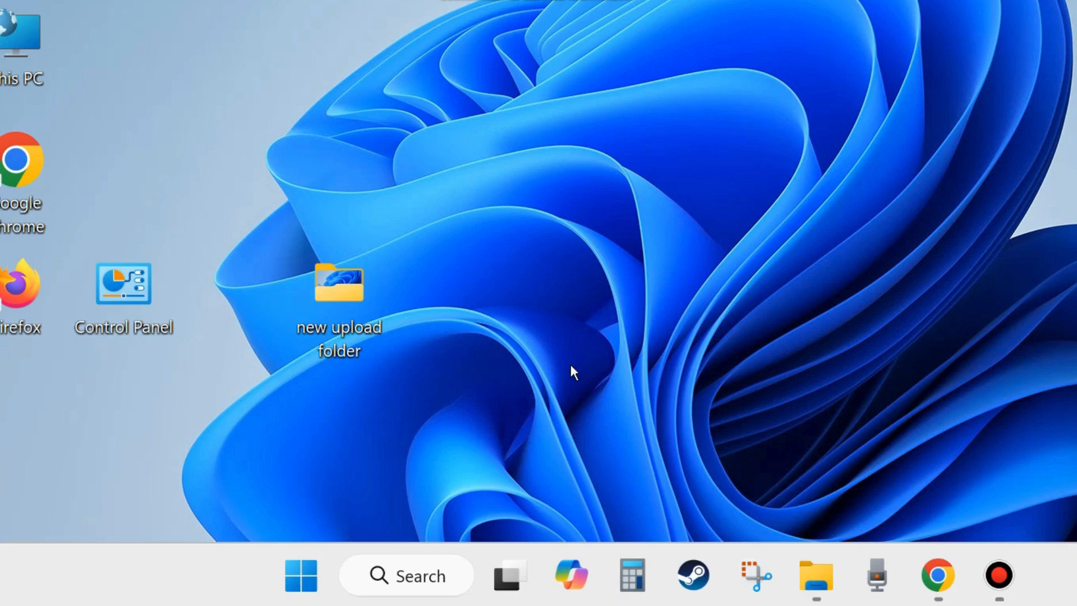
Search Windows for "disc cle" and open Disk Cleanup for the Windows (C:) drive.
click(419, 580)
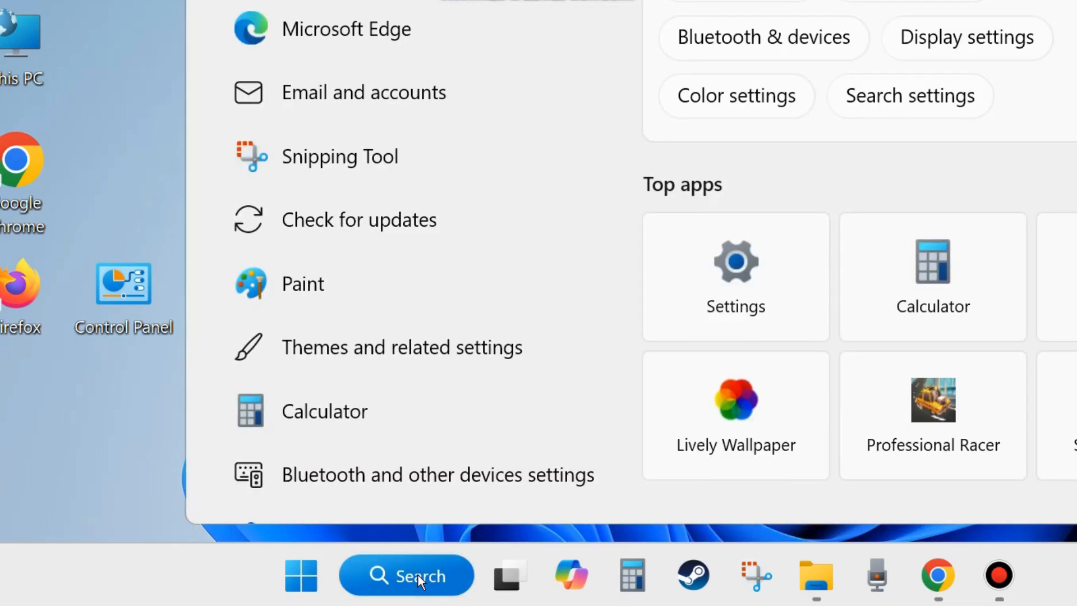
text(disc)
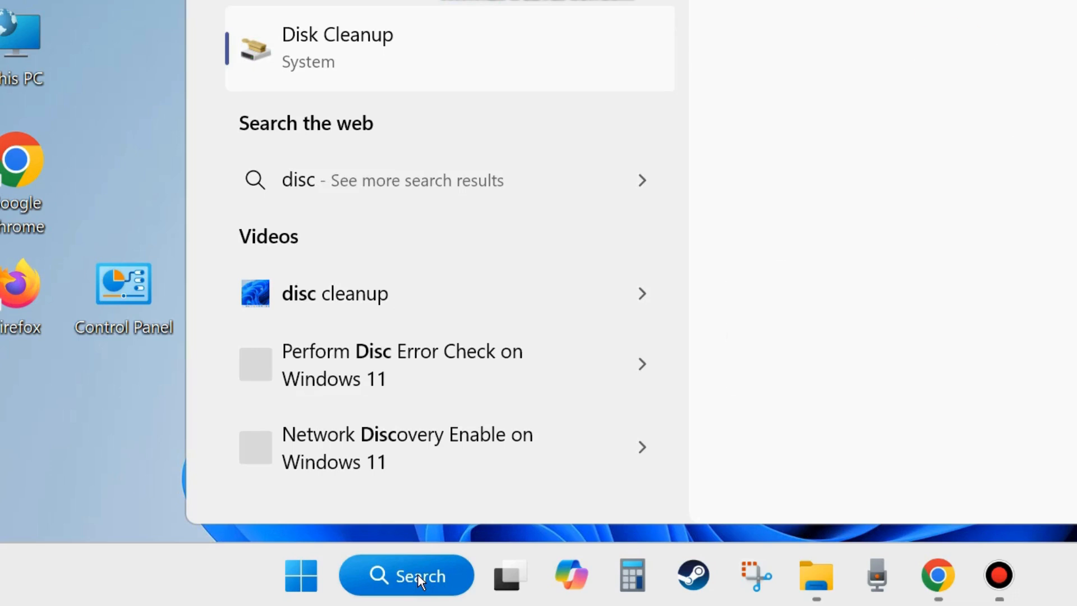
text( cle)
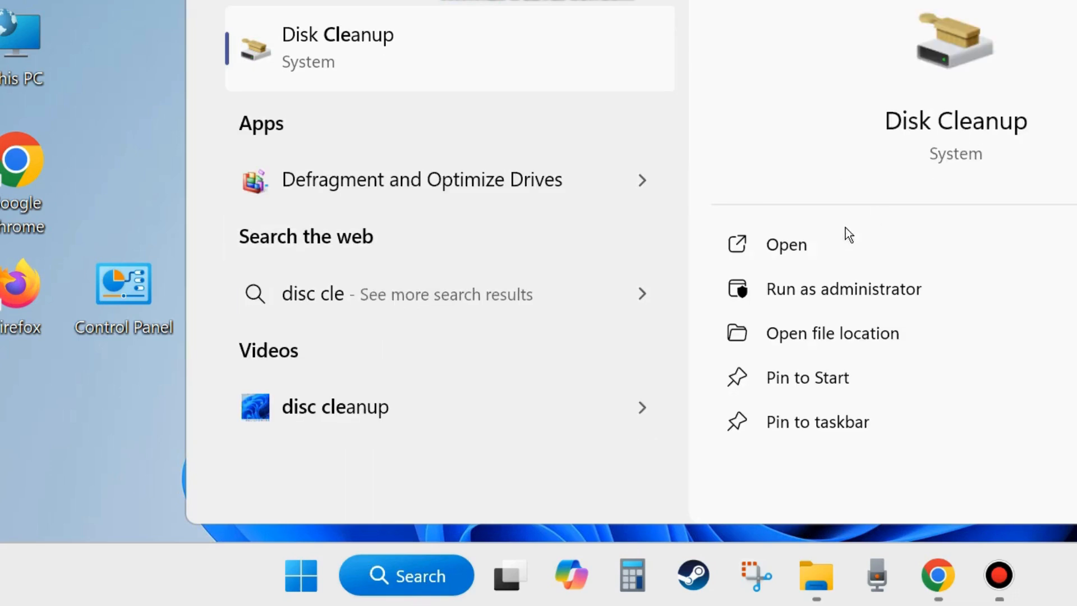
click(786, 249)
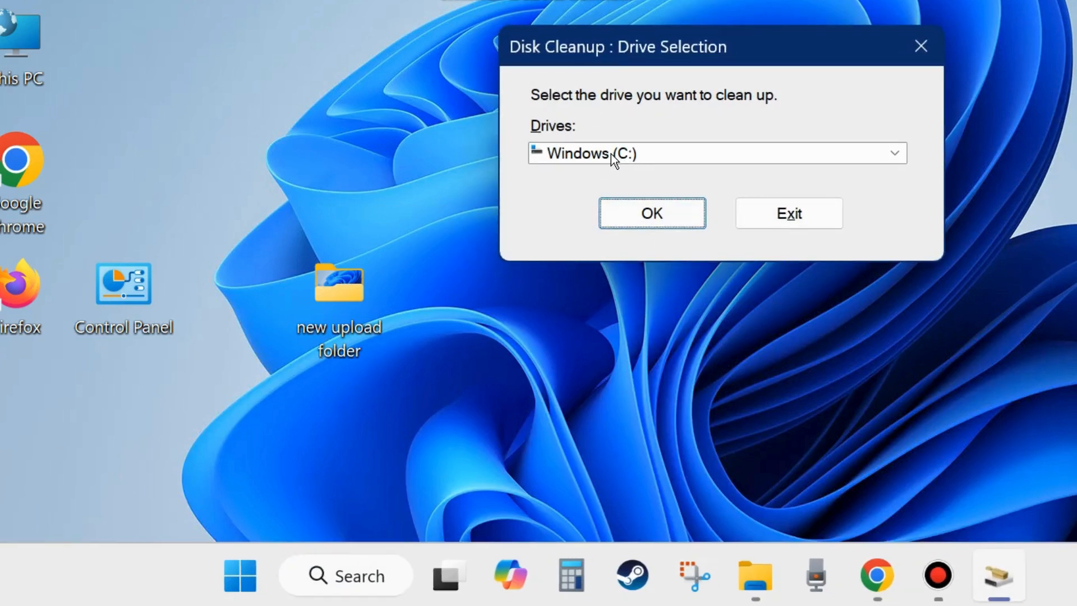
click(643, 214)
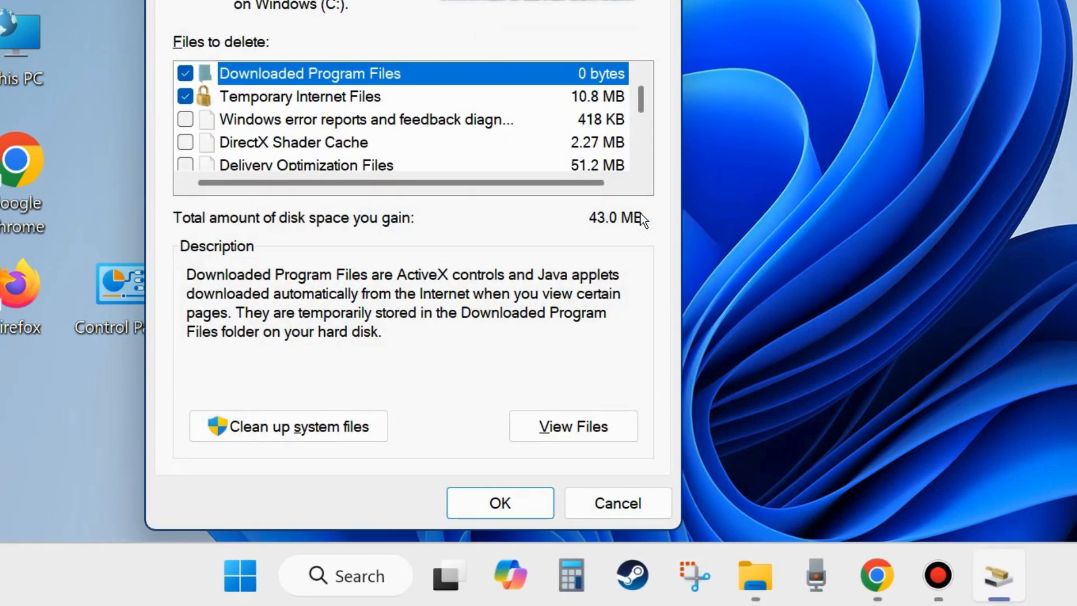
Include Windows error reports, DirectX Shader Cache, Delivery Optimization Files, Recycle Bin and Temporary files in the files to delete.
drag(473, 0, 582, 21)
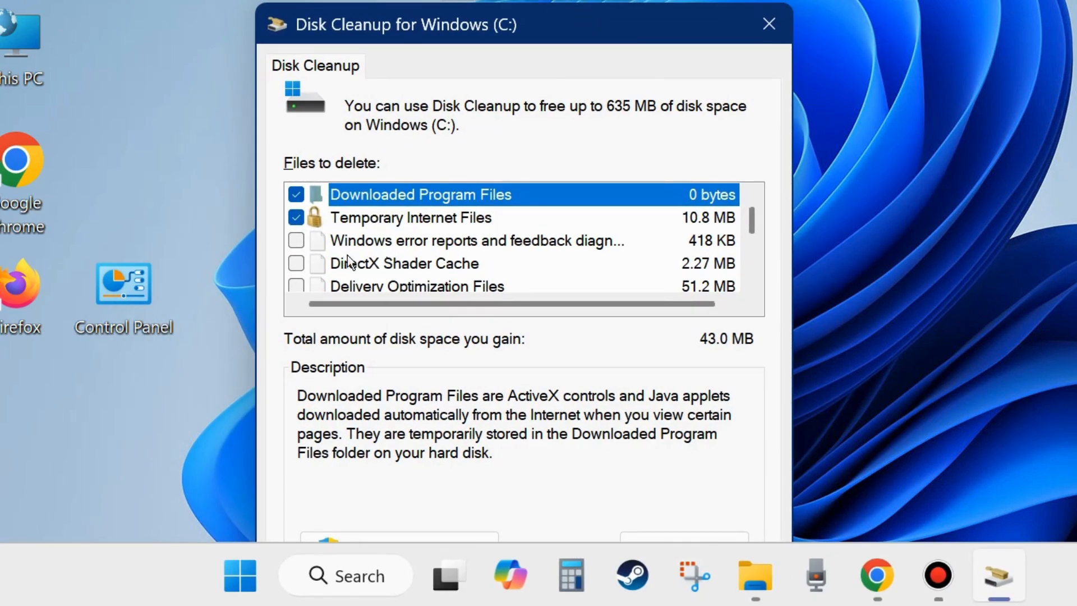
click(301, 266)
click(295, 241)
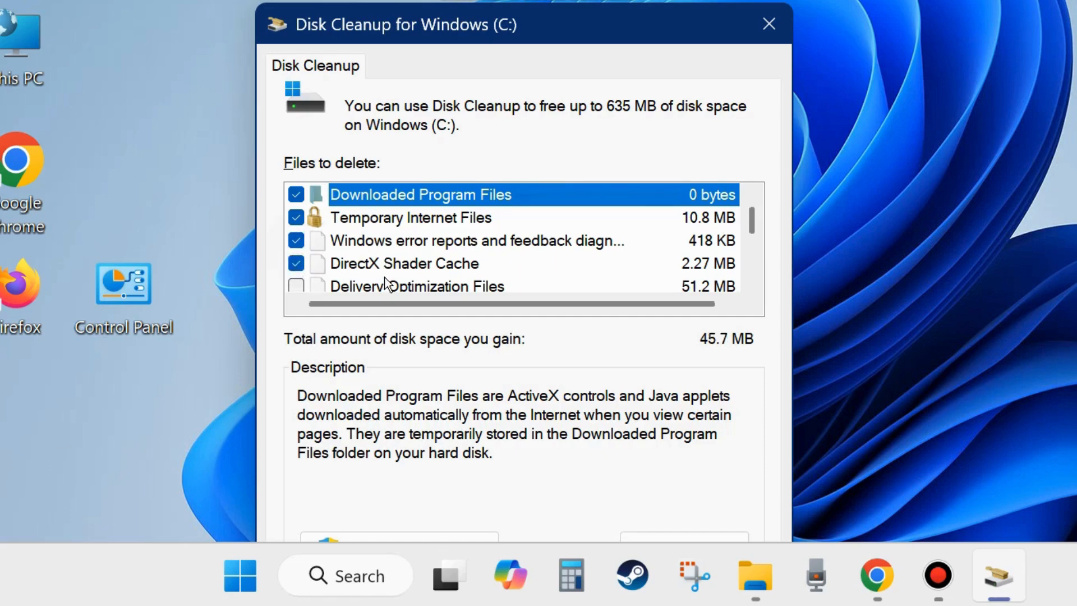
scroll(355, 242, down, 1)
click(298, 222)
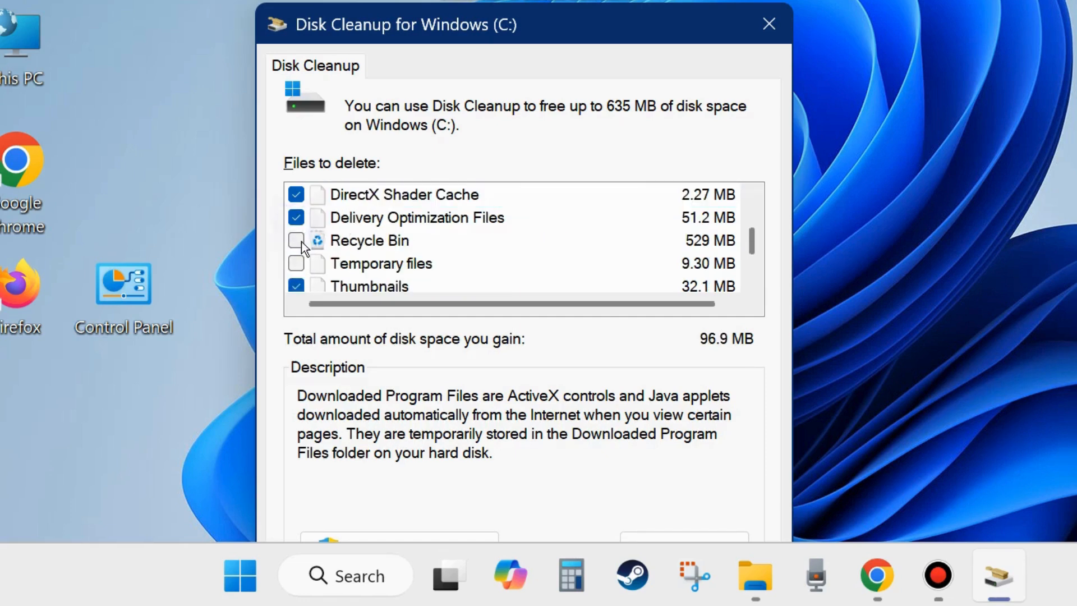
click(298, 243)
click(295, 265)
scroll(353, 266, down, 1)
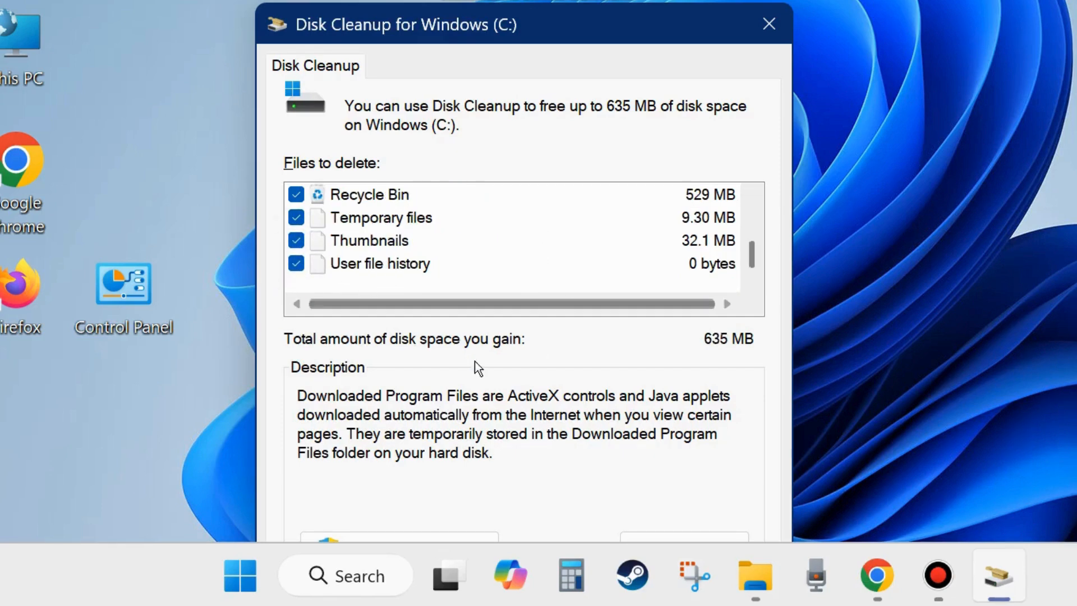
Run the cleanup of the selected file categories and approve their permanent deletion.
drag(559, 28, 559, 0)
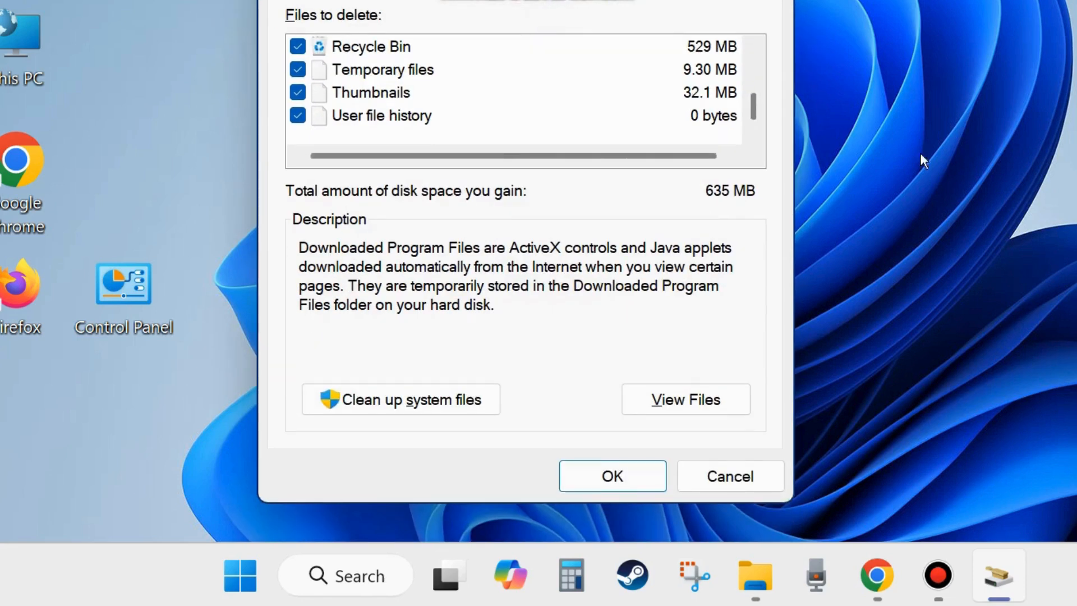
click(613, 476)
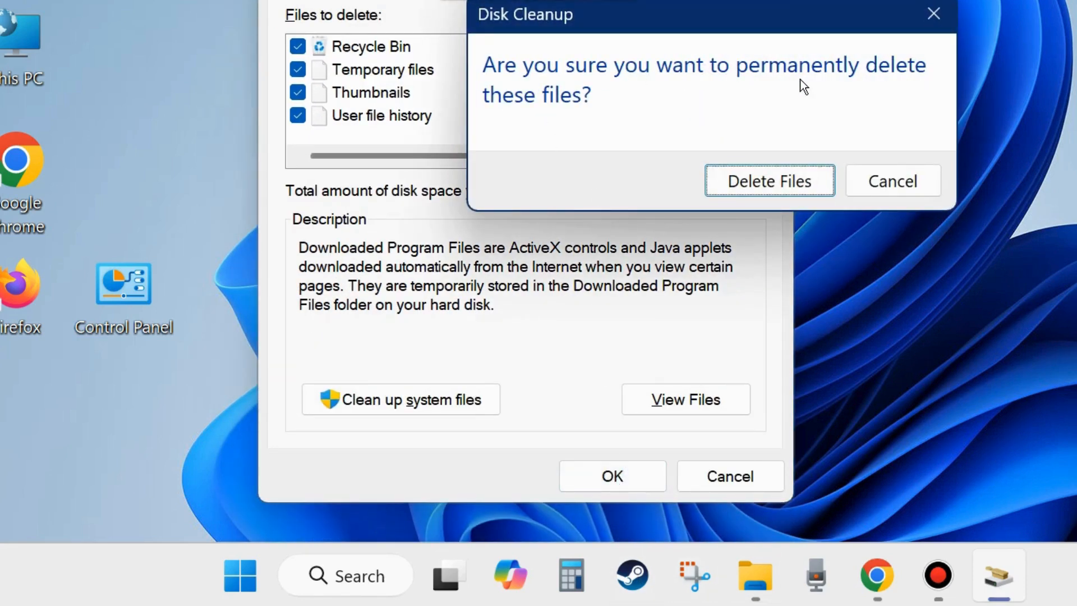
click(764, 186)
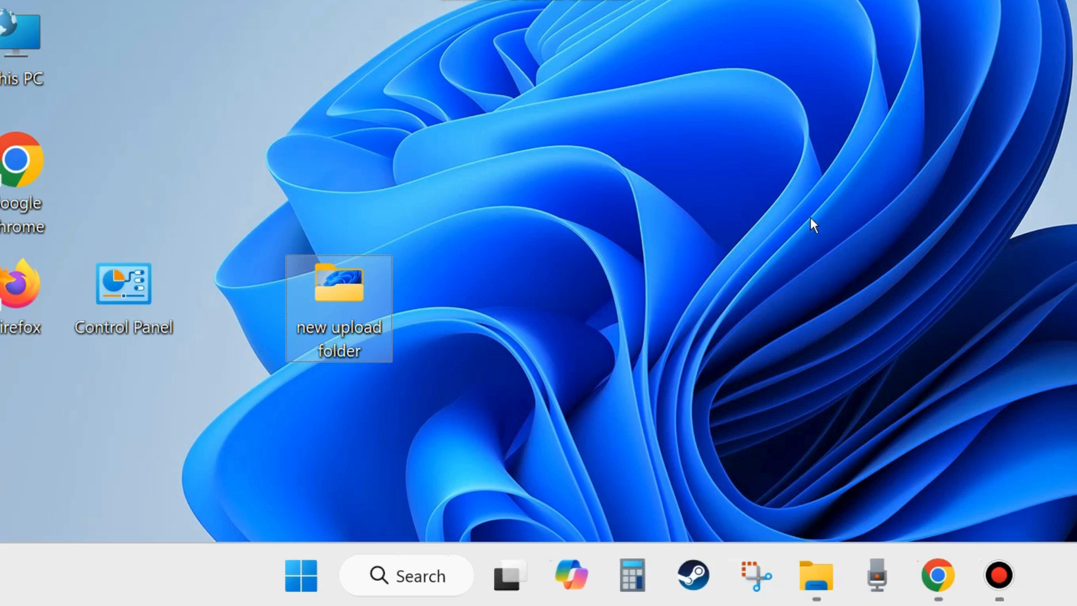
Launch System Configuration by running the command "msconfig".
key(super+r)
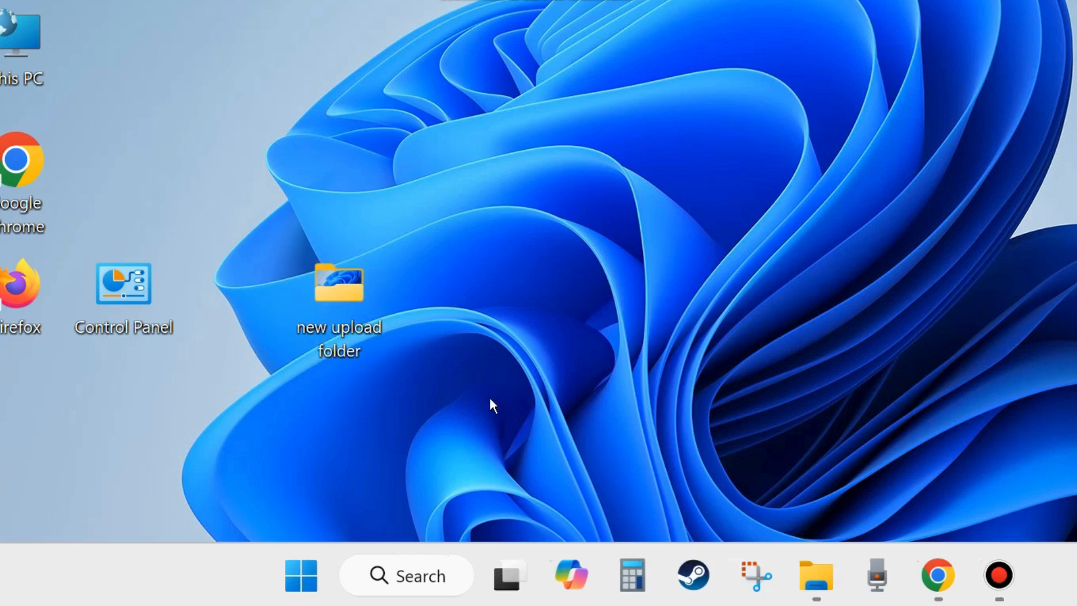
right_click(301, 578)
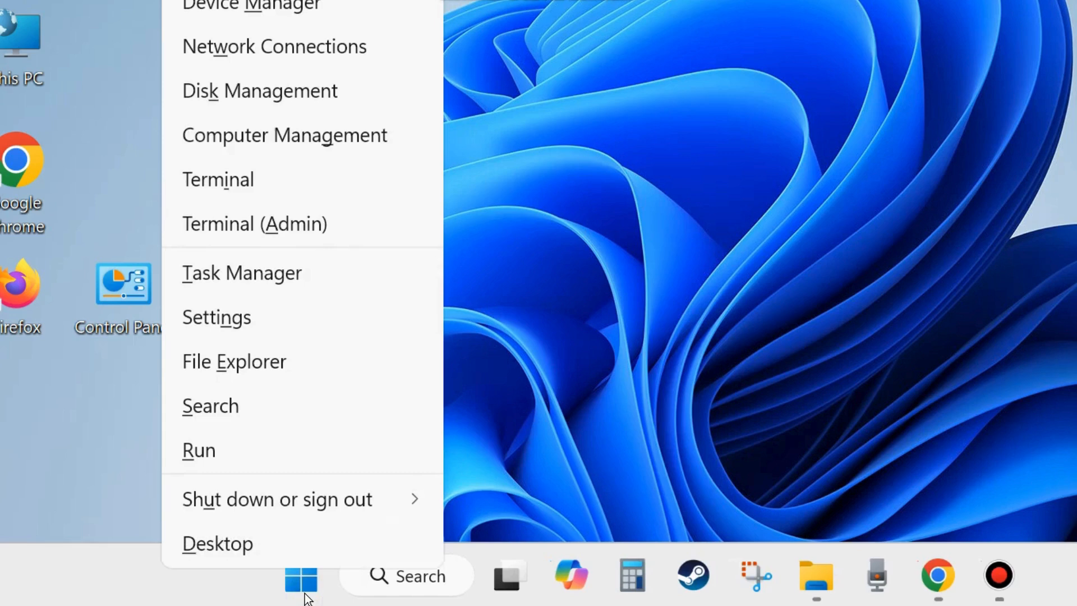
click(207, 456)
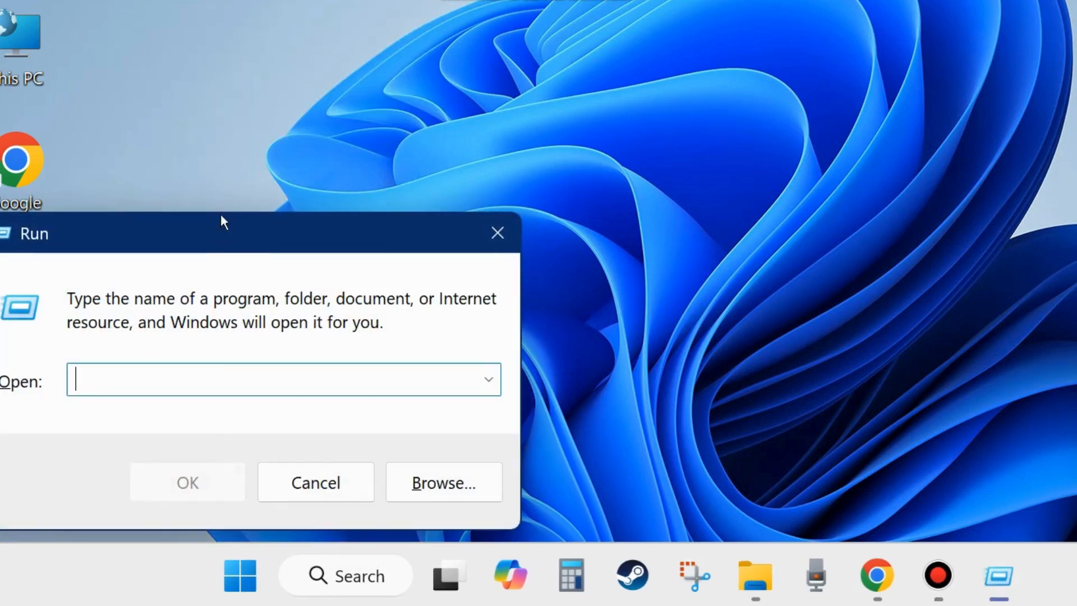
drag(215, 236, 524, 90)
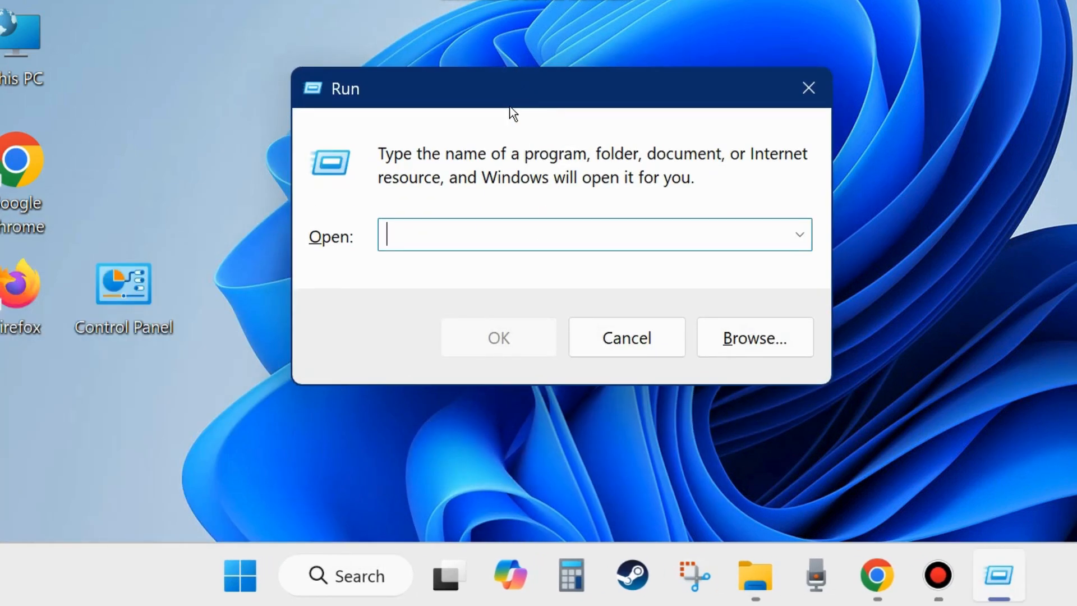
text(msconfi)
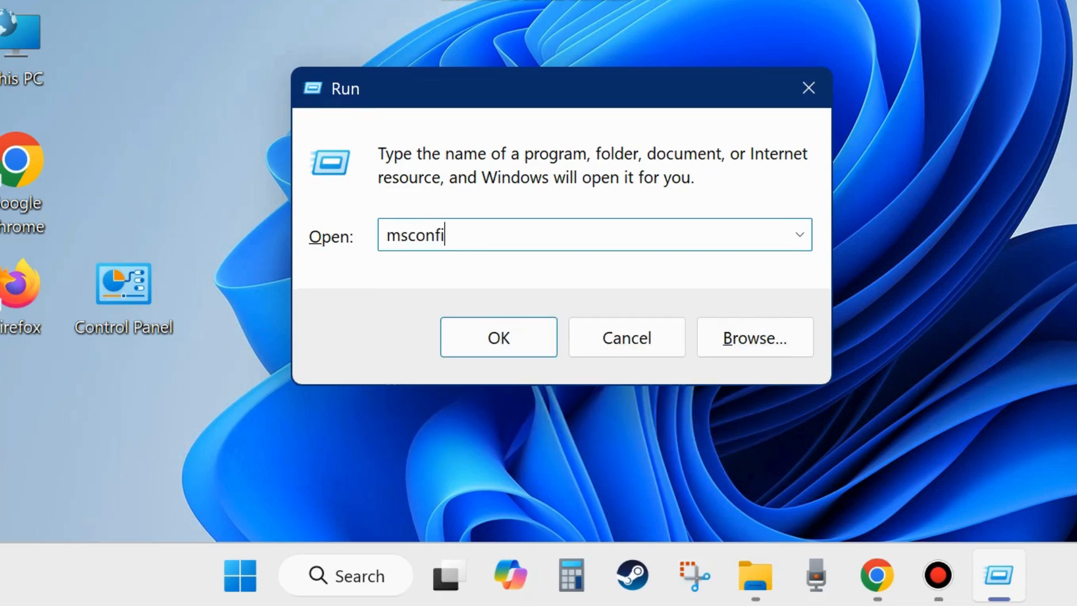
text(g)
click(508, 339)
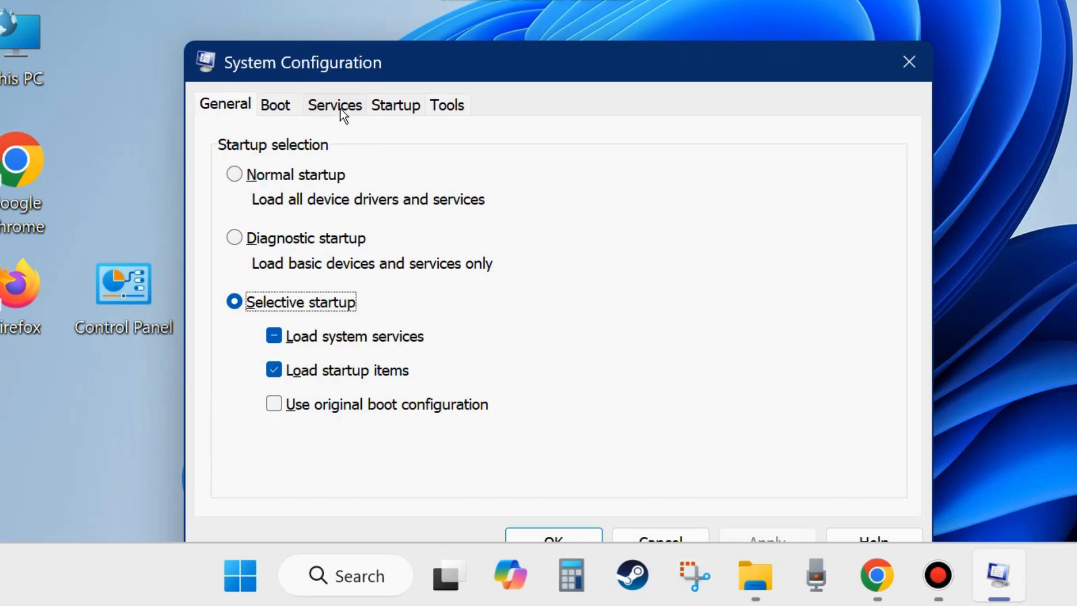
Show the services list in System Configuration and hide all Microsoft services.
click(340, 111)
drag(543, 63, 565, 6)
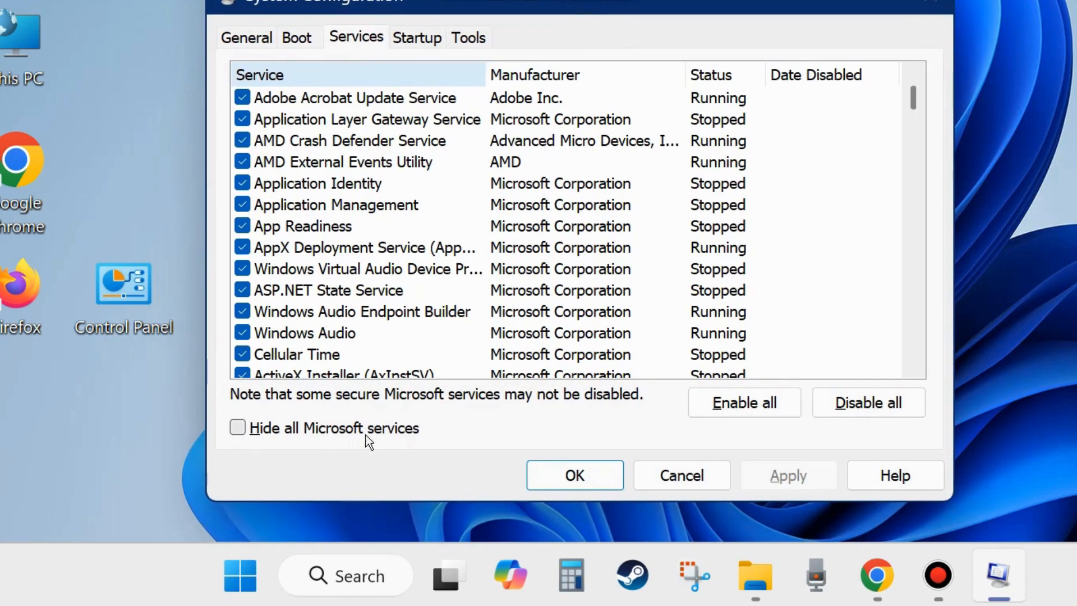
click(236, 430)
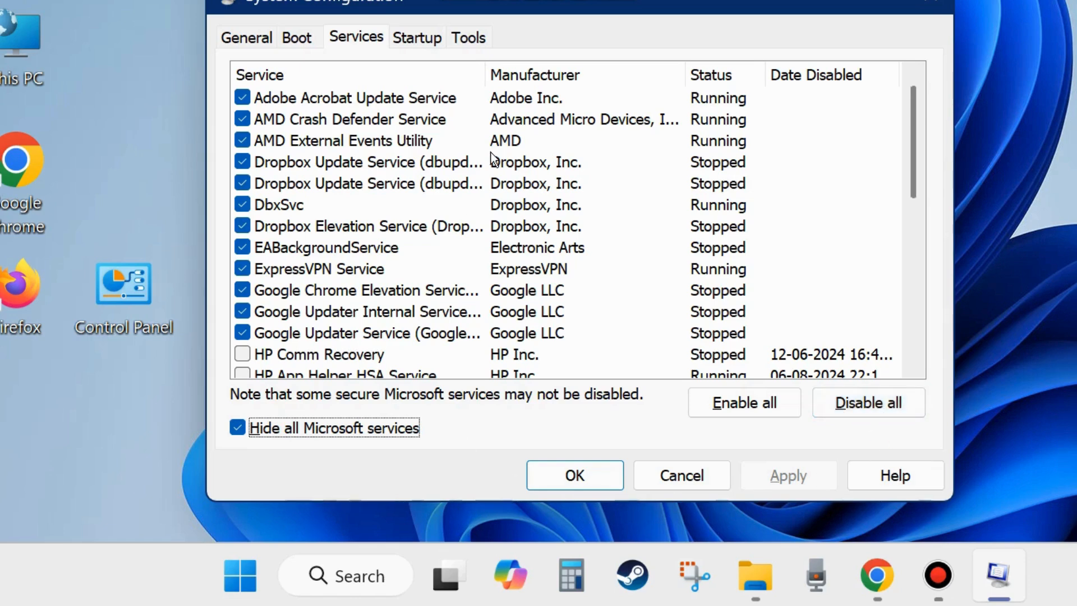
Open Task Manager's startup apps from System Configuration and examine which apps are enabled at startup.
click(415, 40)
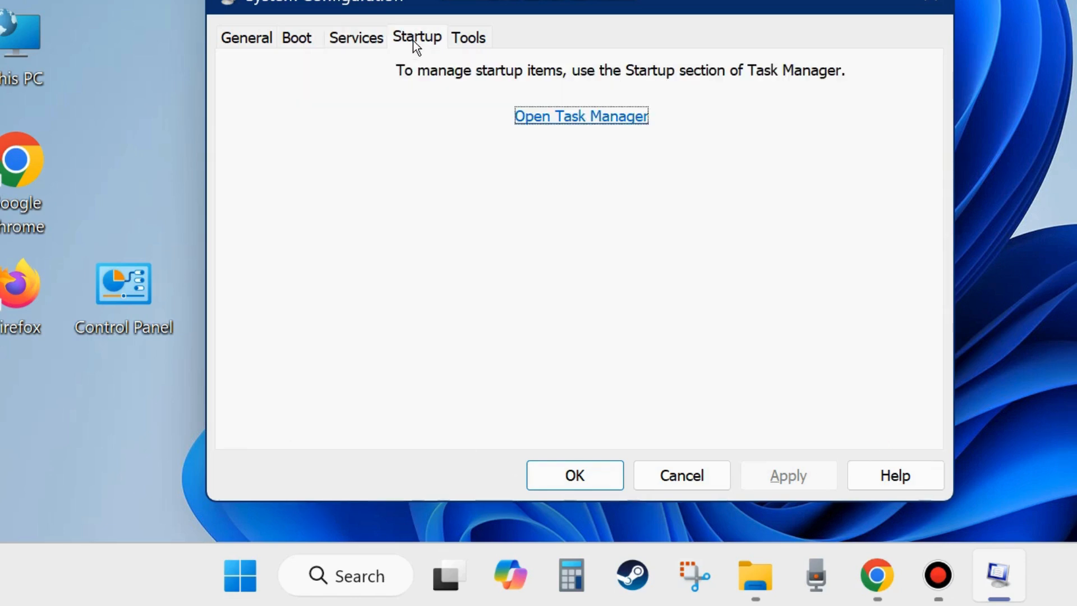
click(589, 118)
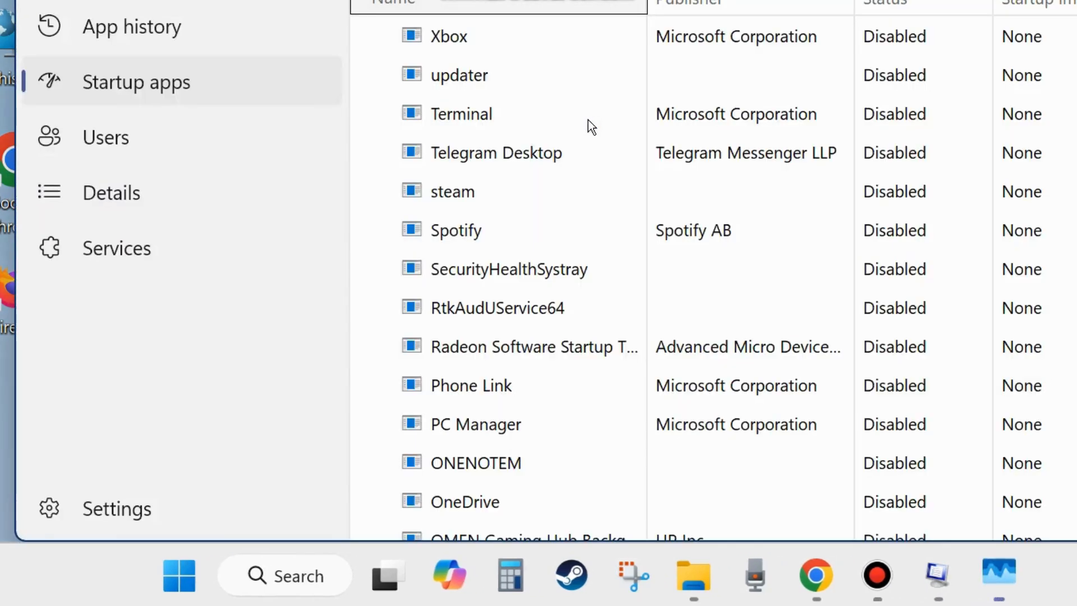
drag(952, 0, 825, 2)
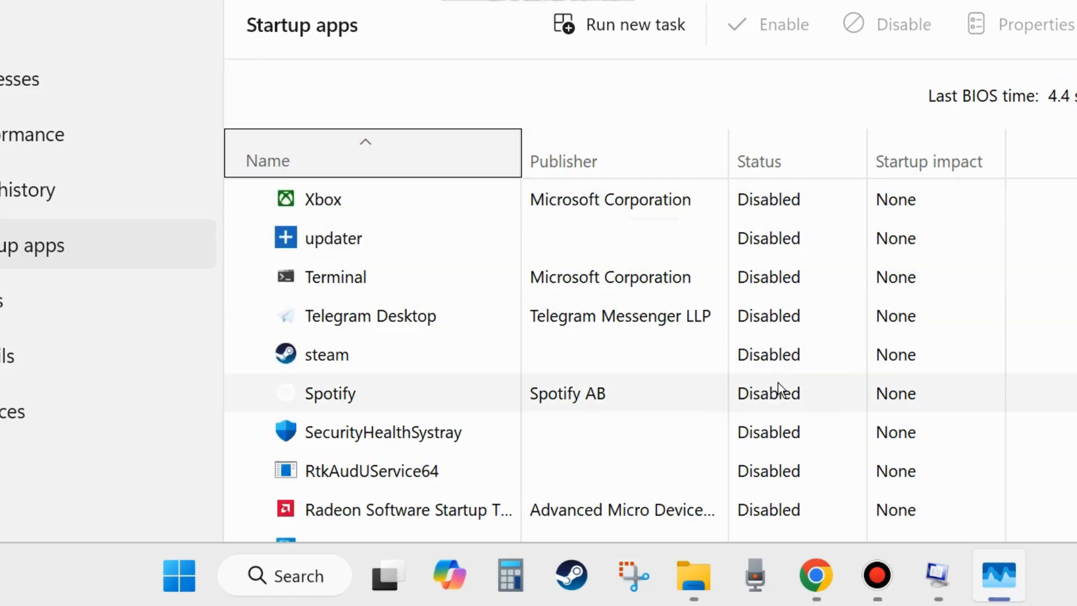
scroll(778, 388, down, 1)
scroll(779, 392, down, 6)
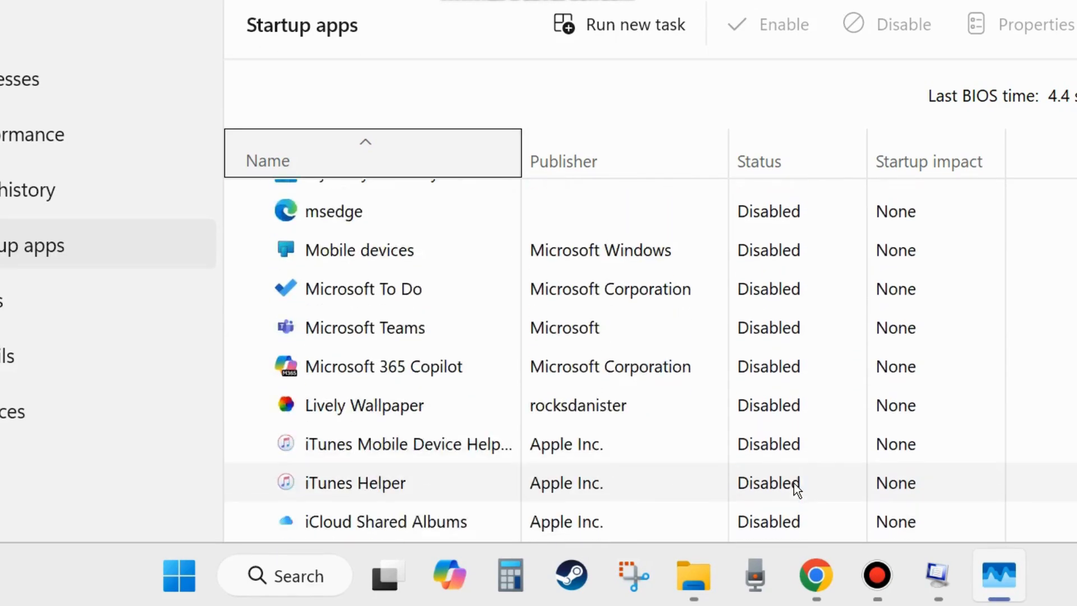
scroll(791, 488, down, 1)
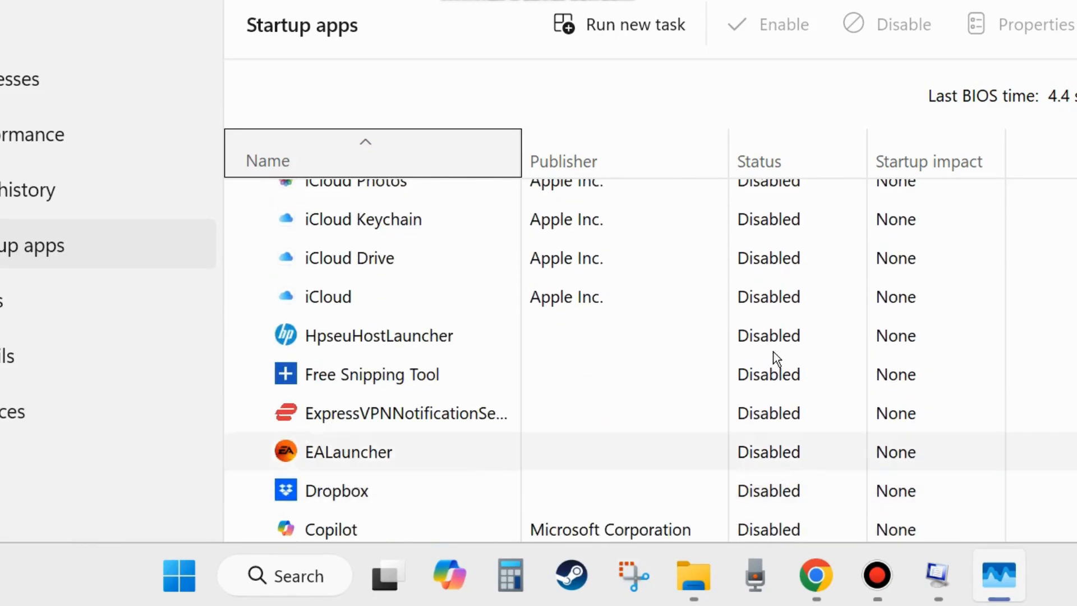
Bring up the options for the Canva startup app, including Disable, and dismiss them.
drag(740, 0, 751, 0)
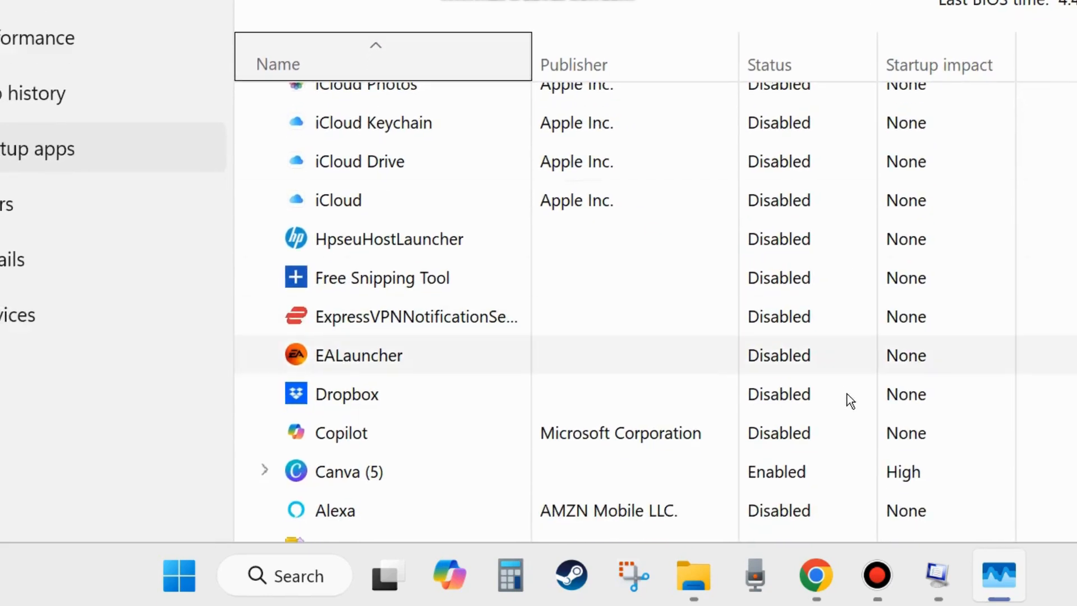
right_click(776, 476)
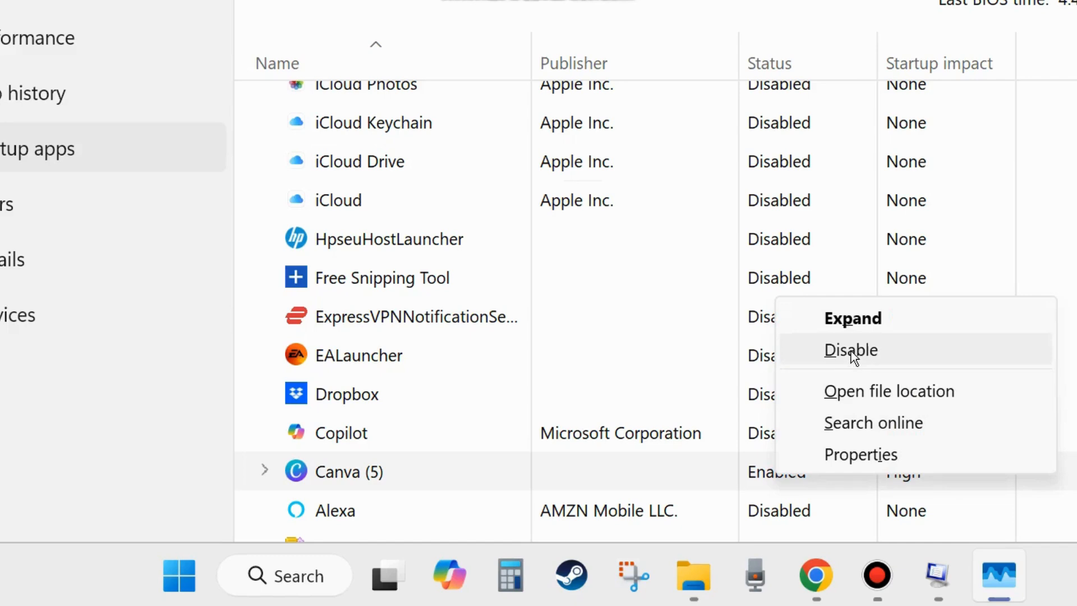
click(772, 165)
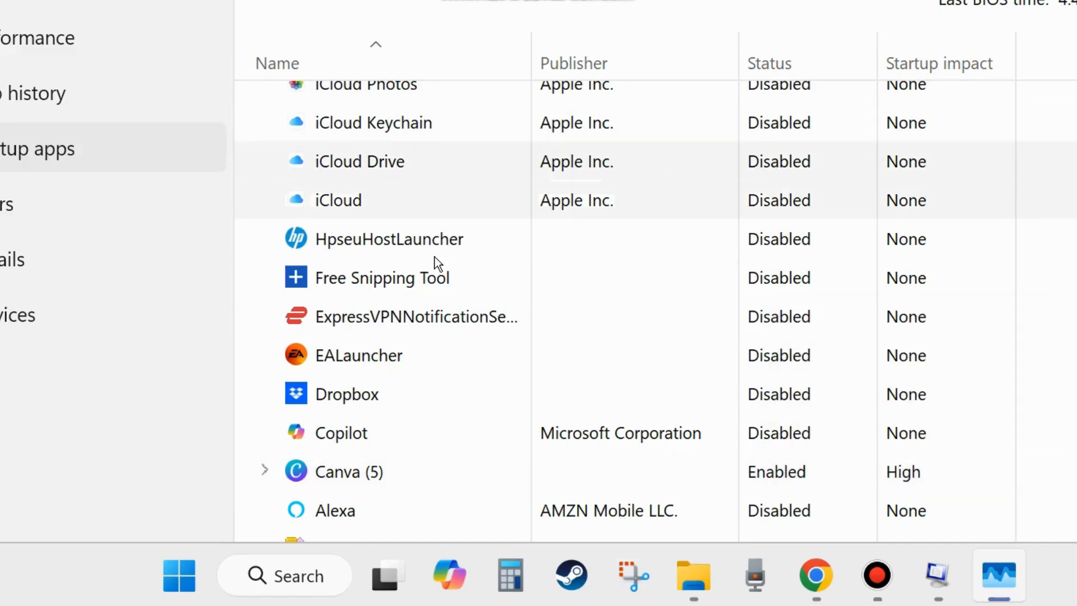
Close Task Manager and accept the System Configuration settings.
scroll(704, 331, up, 5)
scroll(703, 358, up, 4)
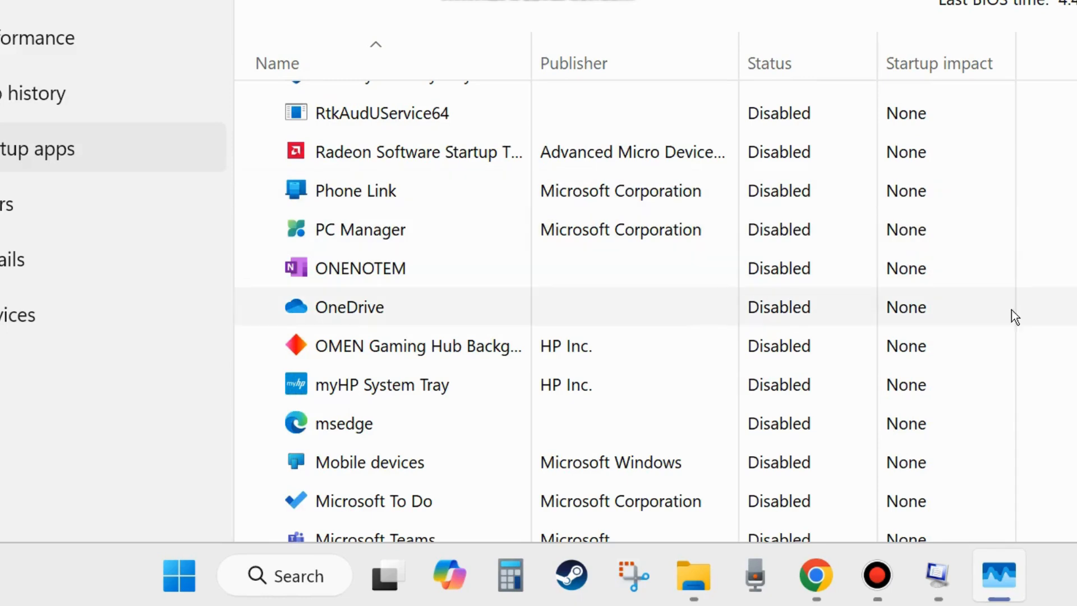
key(alt+F4)
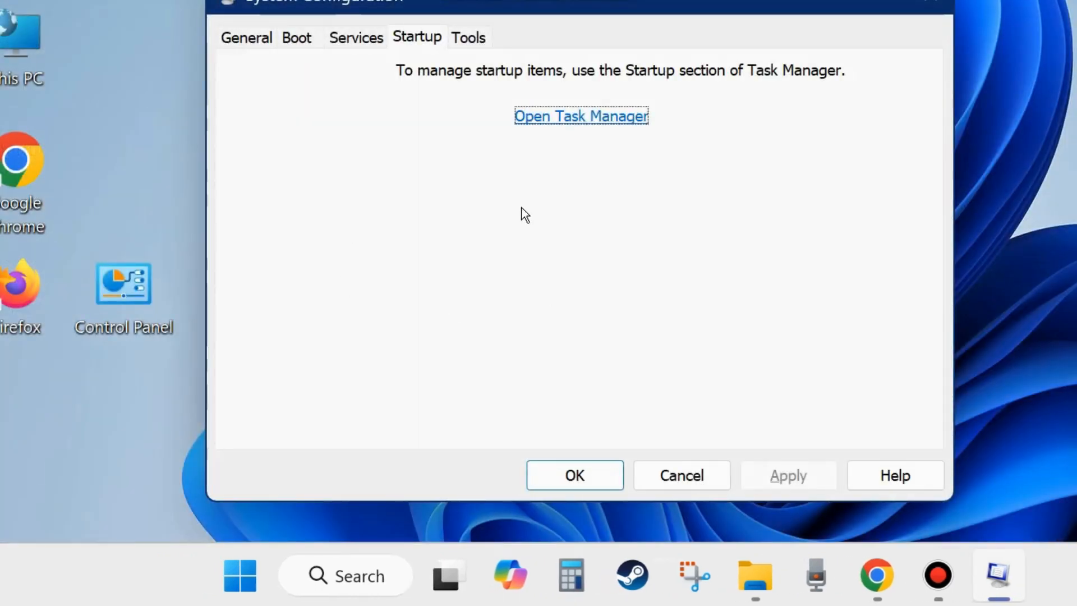
click(576, 478)
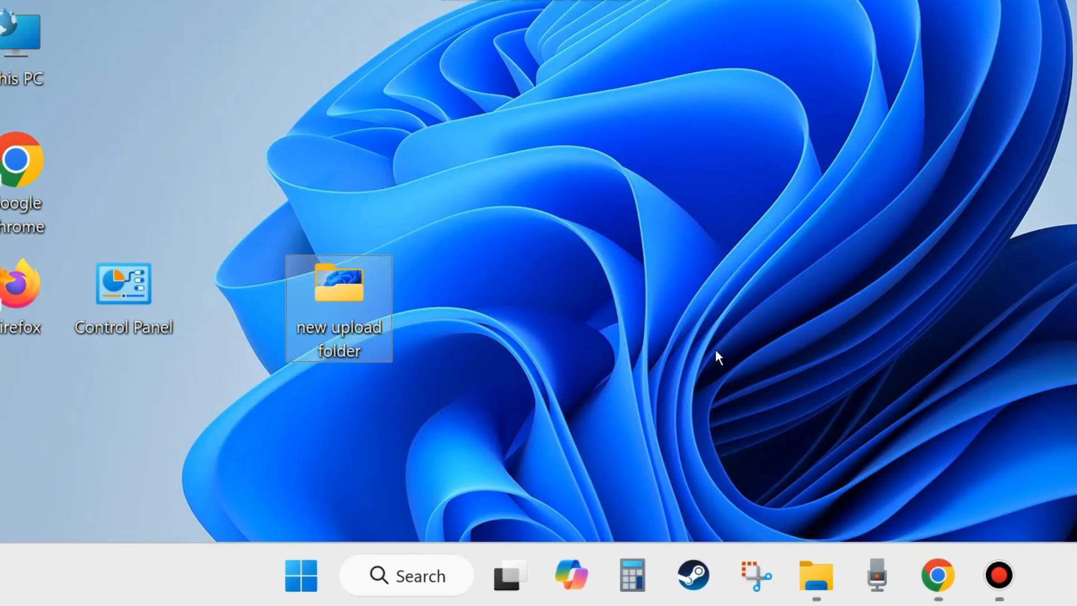
Bring up the shut down and sign-out options for restarting the computer.
right_click(302, 579)
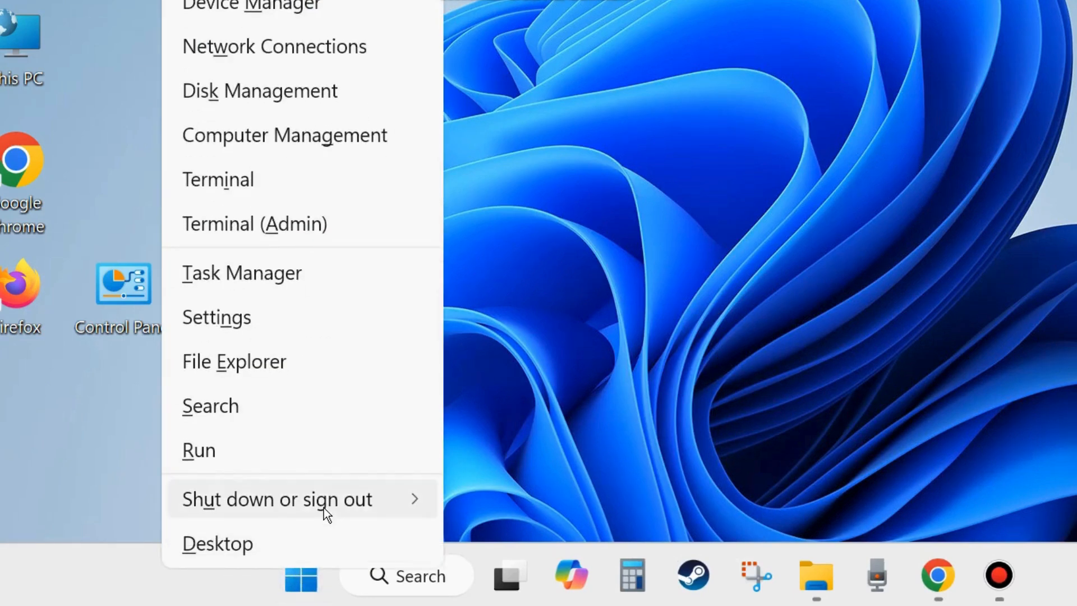
mouse_move(324, 508)
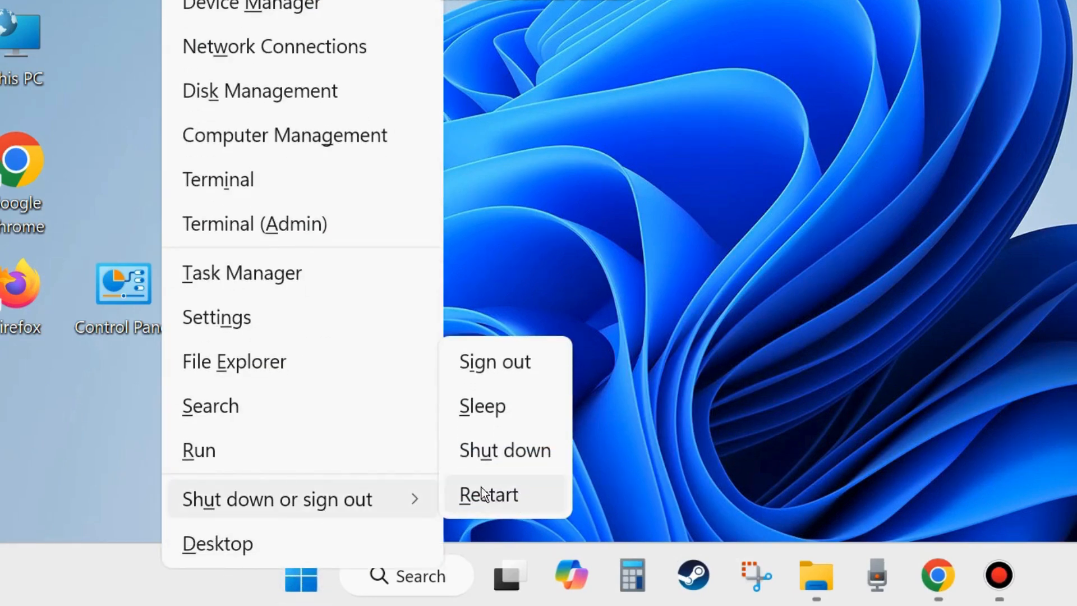